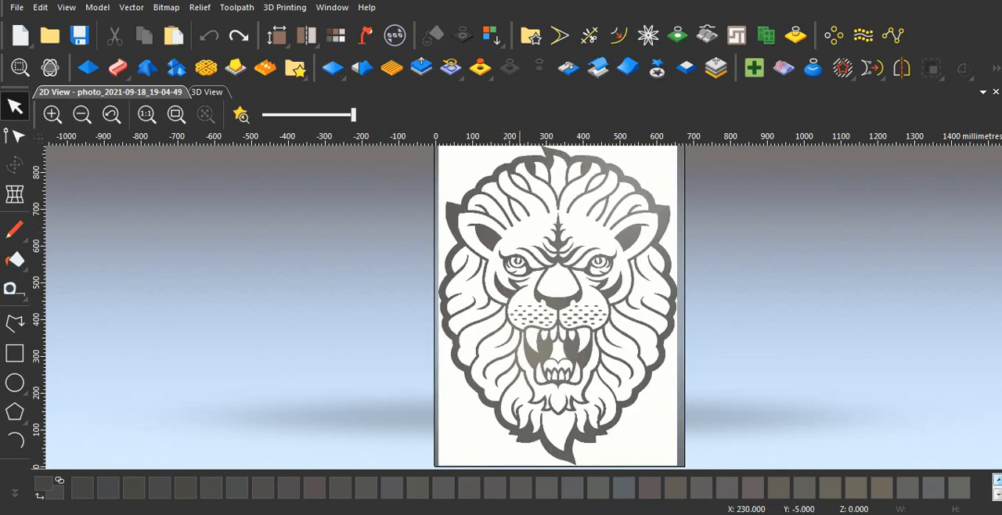
- Load the photo_2021-09-18_19-04-49 image from the Bandicam folder into ArtCAM, discarding unsaved changes and accepting the 678 by 881 mm model size
left_click(509, 452)
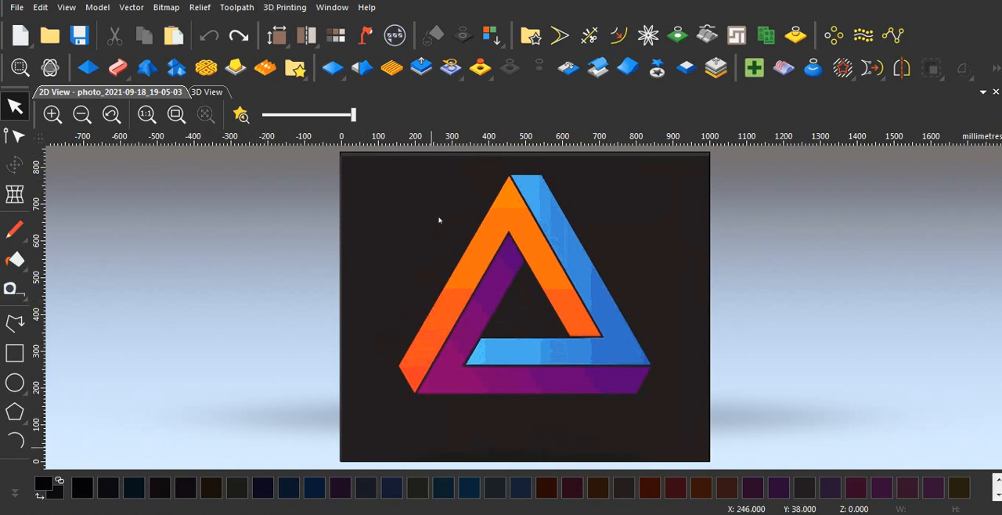
key("alt+Tab")
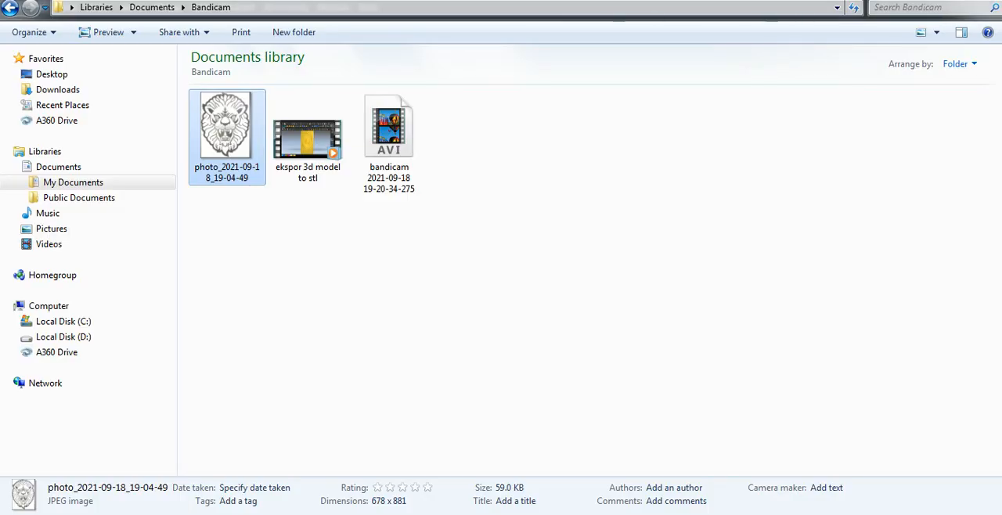
left_click_drag(227, 129, 311, 259)
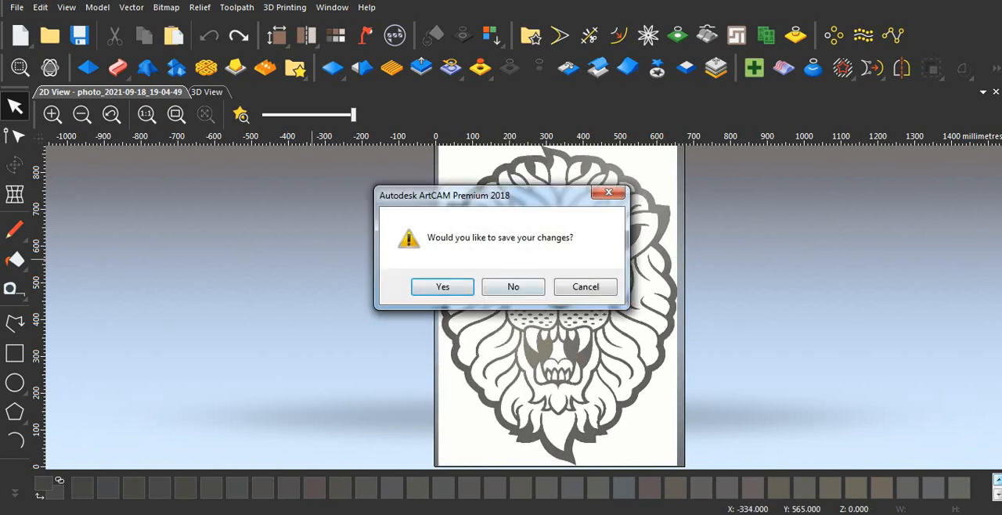
left_click(513, 288)
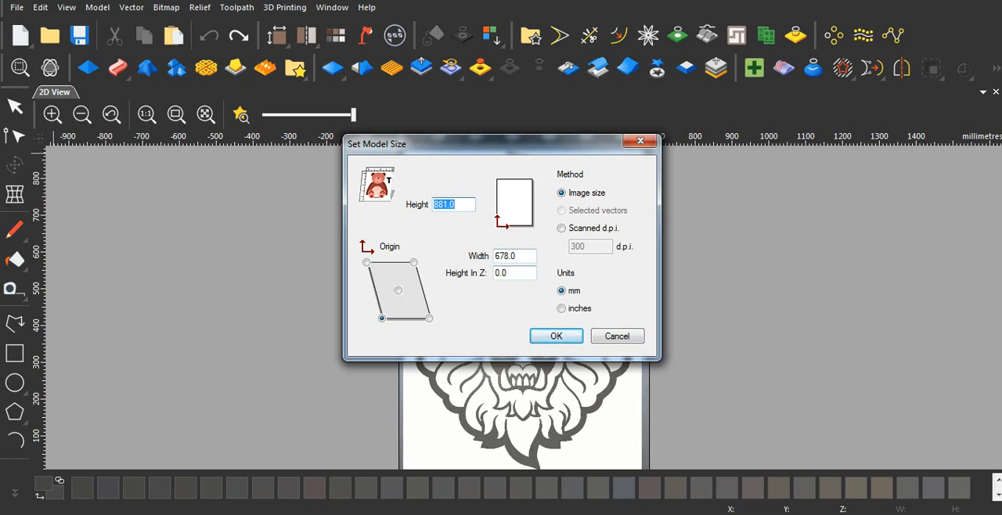
key("Return")
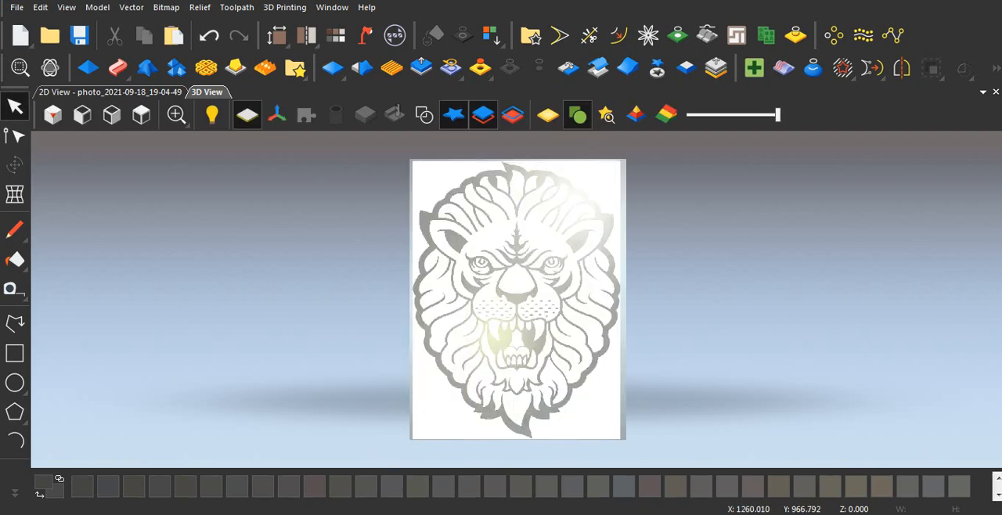
- Show the lion image in the 2D view at a size that suits tracing
left_click(111, 92)
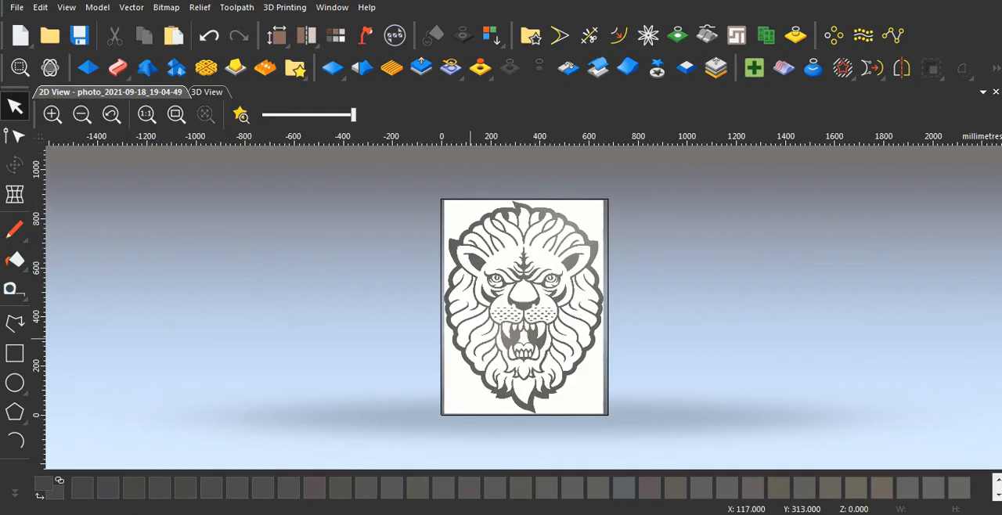
scroll(509, 301, "up", 1)
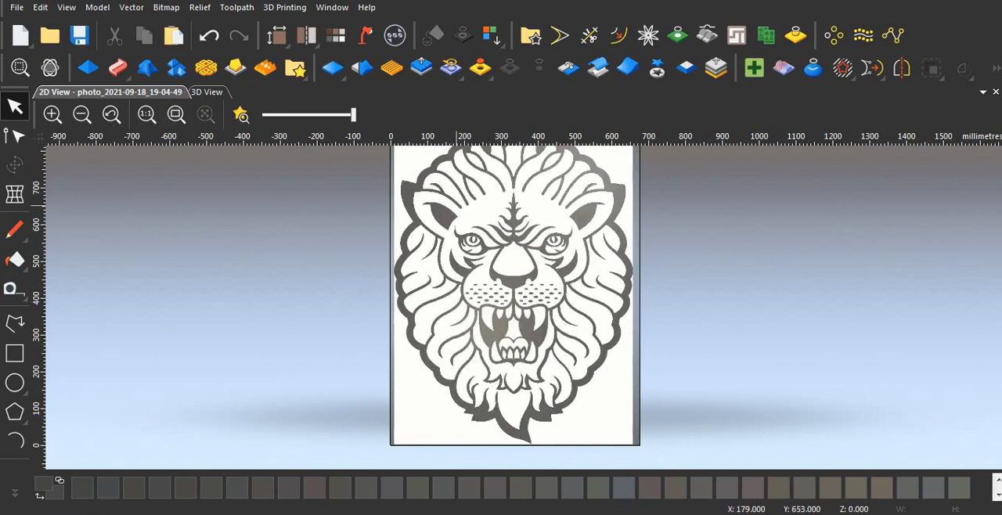
scroll(550, 275, "down", 1)
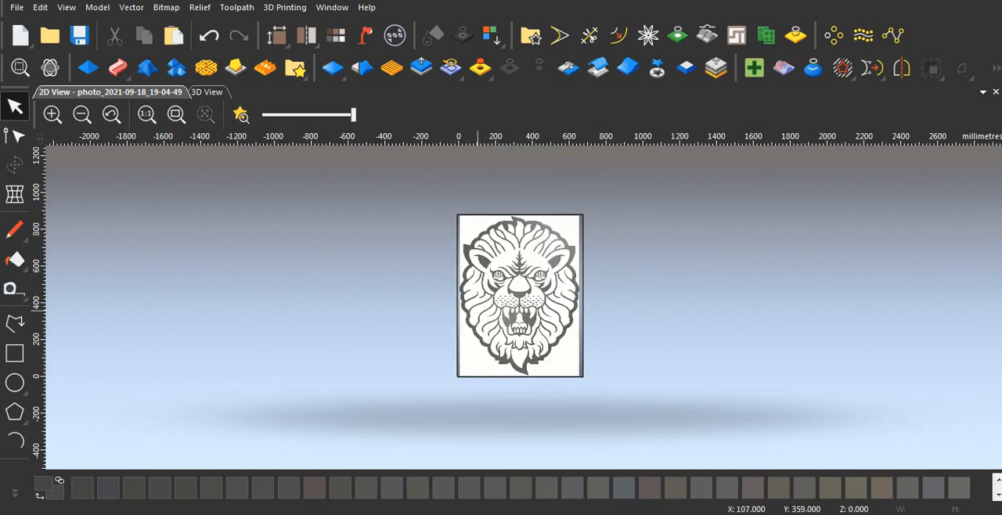
scroll(526, 295, "up", 1)
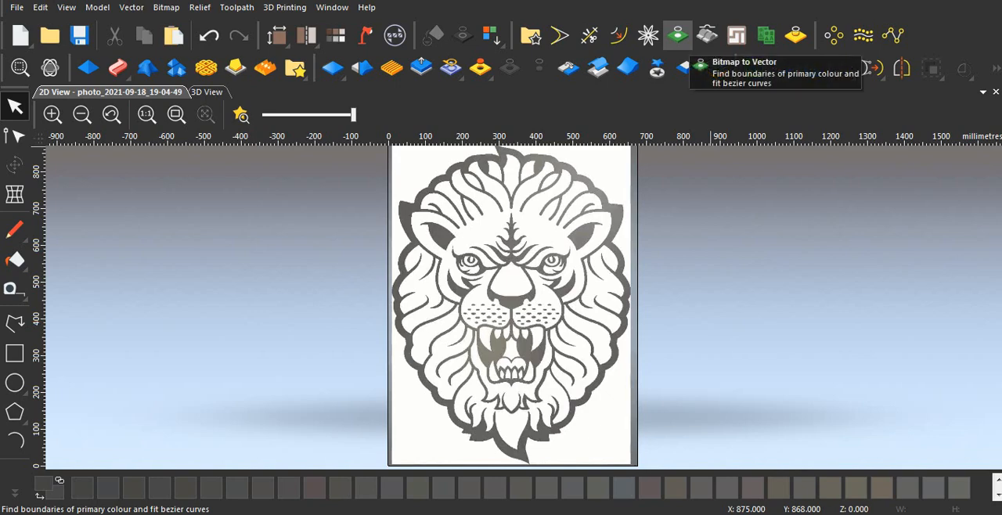
- Open the Bitmap to Vector tool and bring up its Reduce Colours settings, keeping both windows clear of the lion
left_click(677, 35)
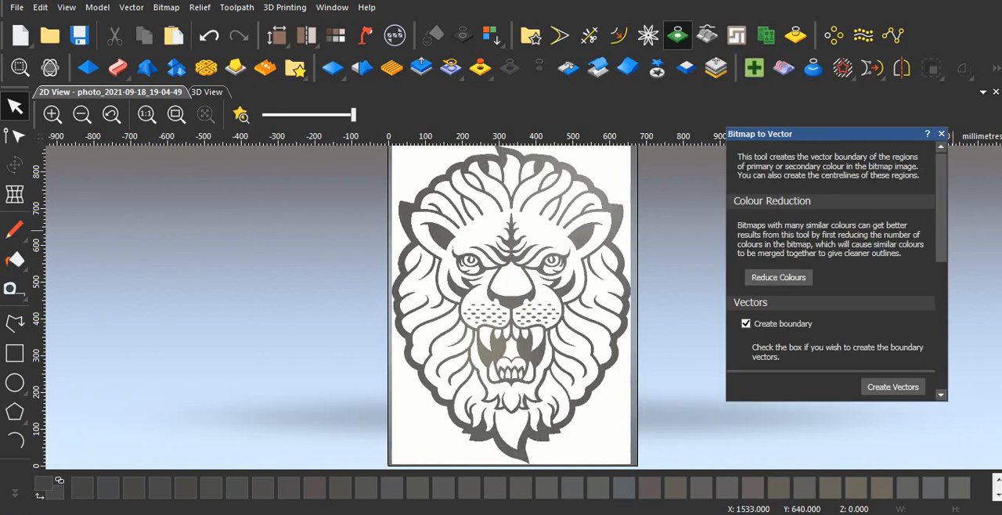
left_click_drag(837, 133, 767, 68)
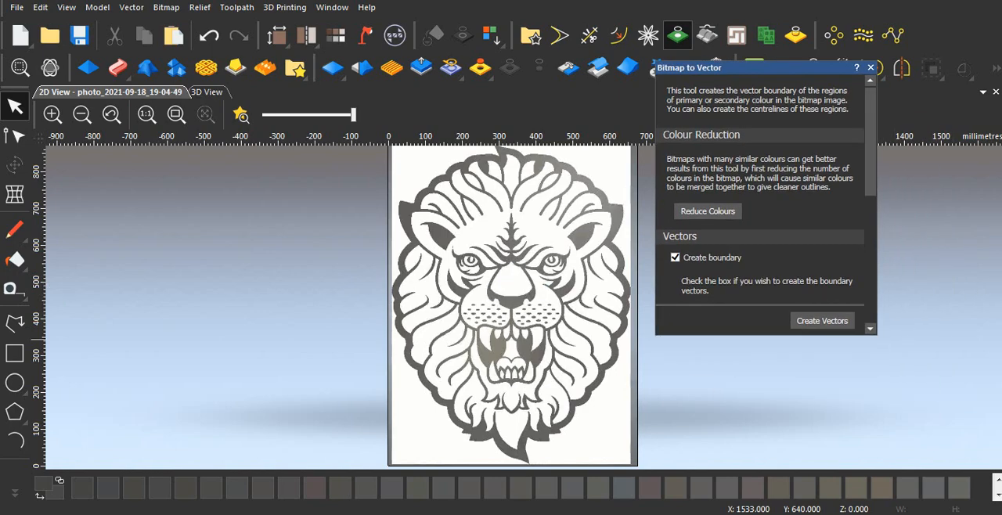
scroll(759, 195, "down", 2)
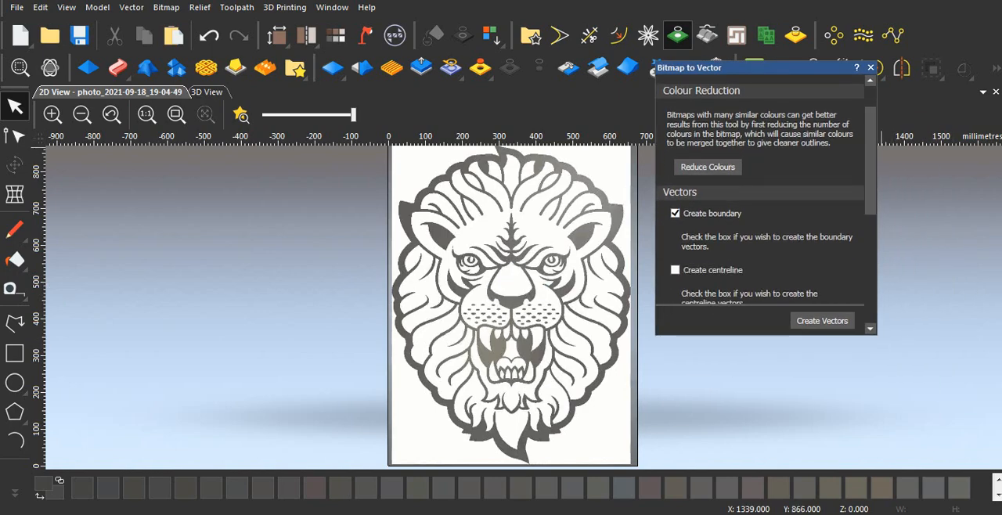
left_click(707, 166)
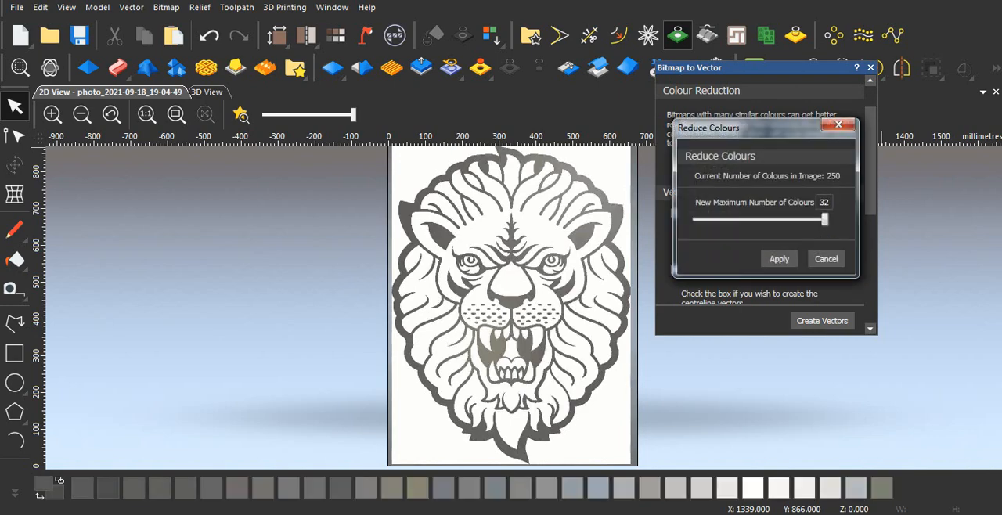
left_click_drag(754, 127, 780, 121)
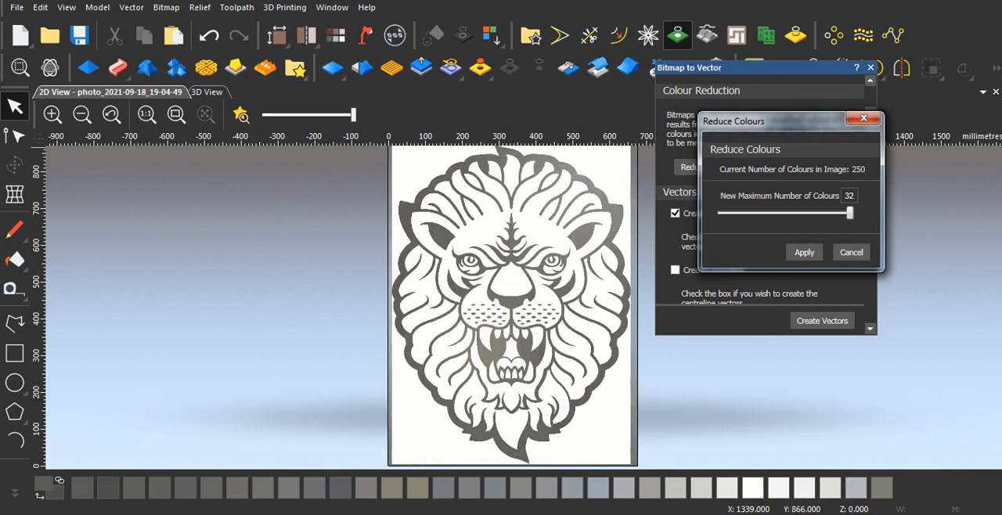
- Try previewing the lion bitmap with maximum colour counts of 5, 32, 30 and 2
left_click_drag(849, 213, 775, 214)
left_click_drag(766, 214, 730, 213)
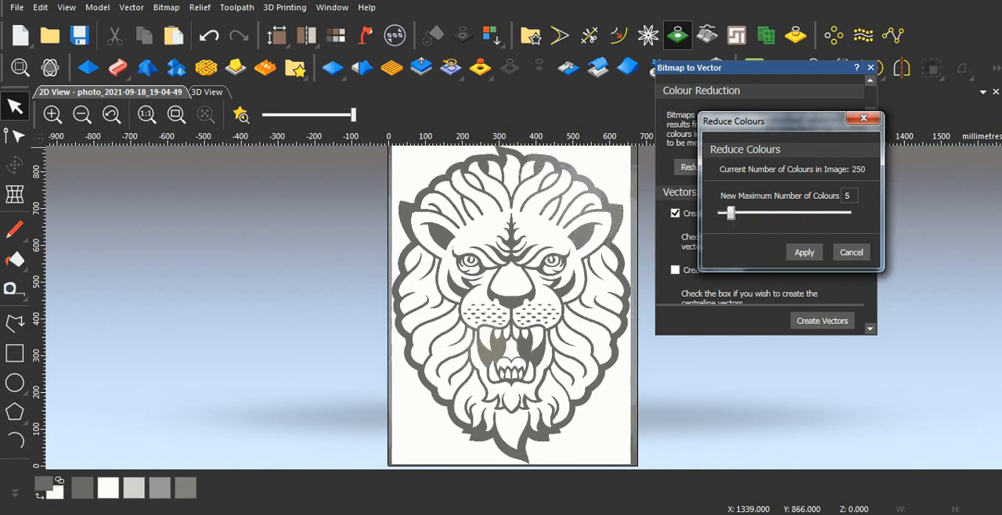
left_click_drag(731, 214, 849, 214)
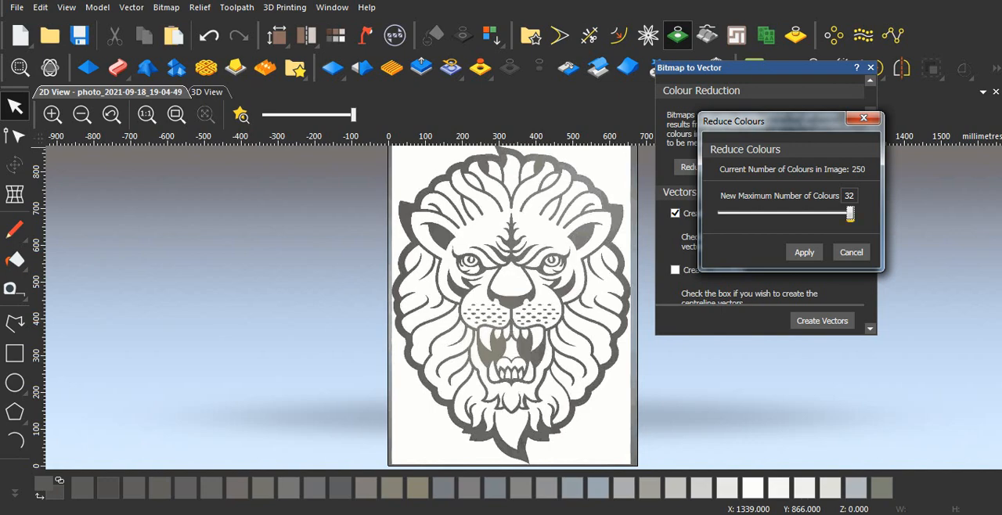
left_click_drag(850, 214, 841, 213)
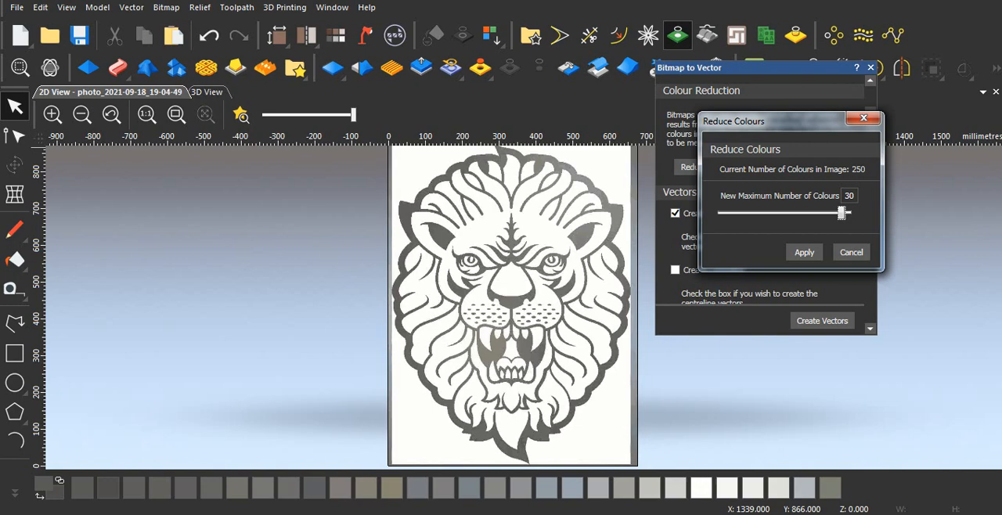
left_click_drag(841, 213, 717, 214)
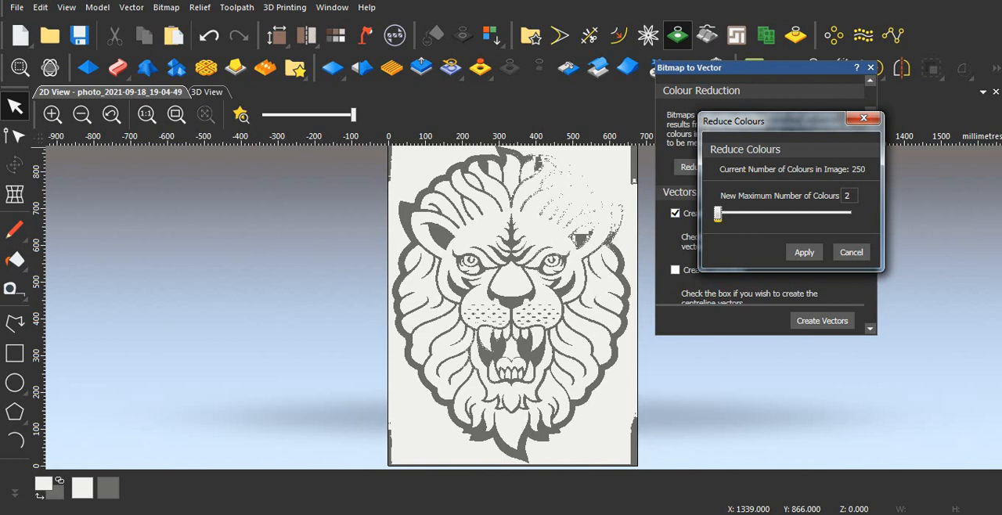
- Compare limits of 3 and 2 colours, and reduce the lion bitmap to a maximum of 3 colours
left_click_drag(717, 214, 721, 214)
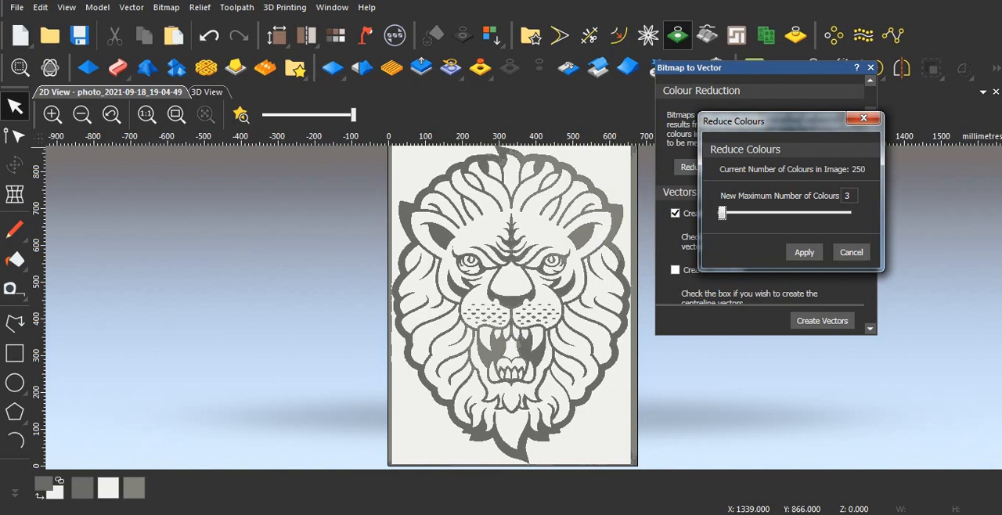
left_click_drag(721, 213, 716, 214)
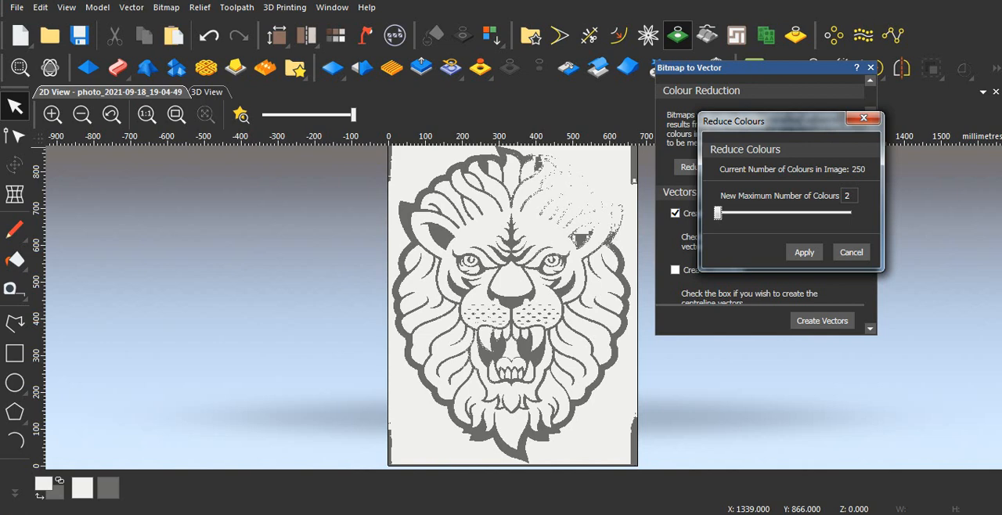
left_click_drag(717, 212, 722, 213)
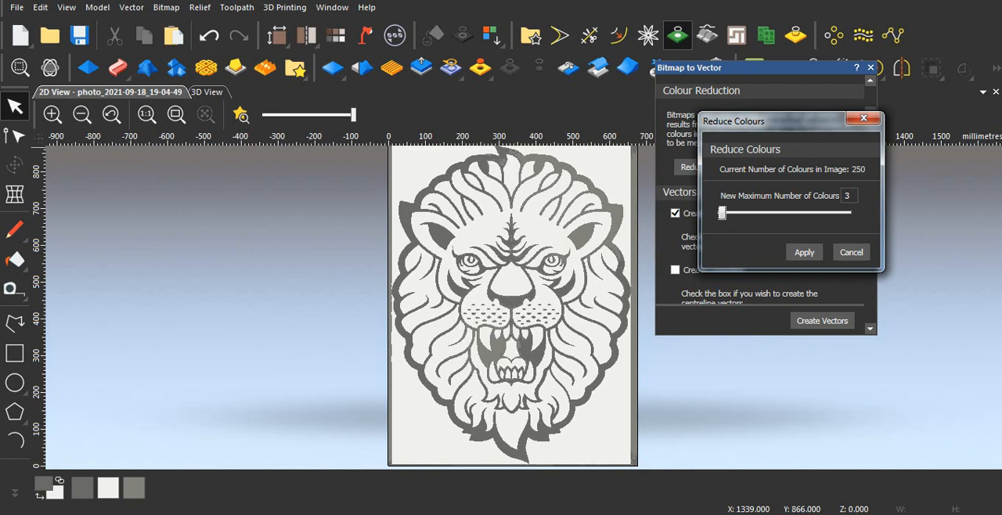
left_click(804, 252)
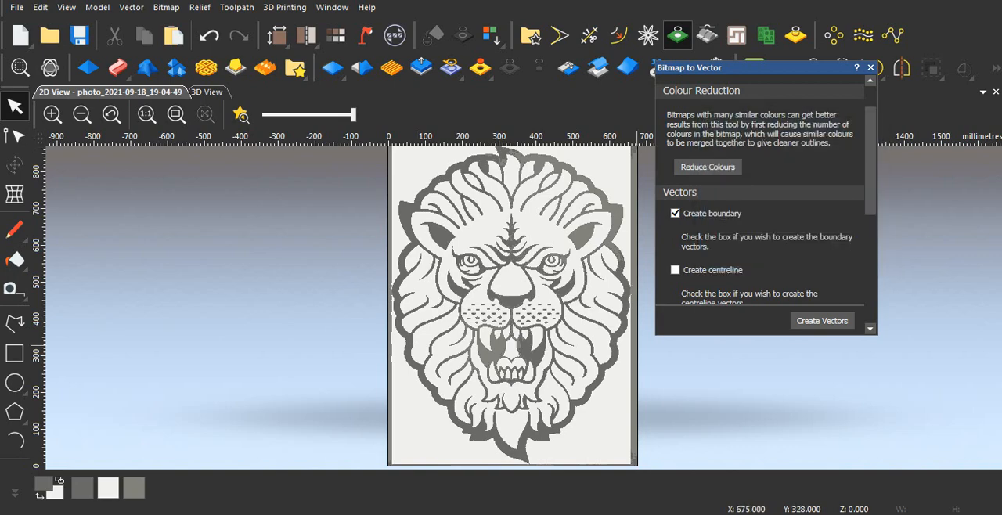
- Create boundary vectors around the primary colour with a speckle size of 2 pixels and 75% smoothness
scroll(759, 195, "down", 5)
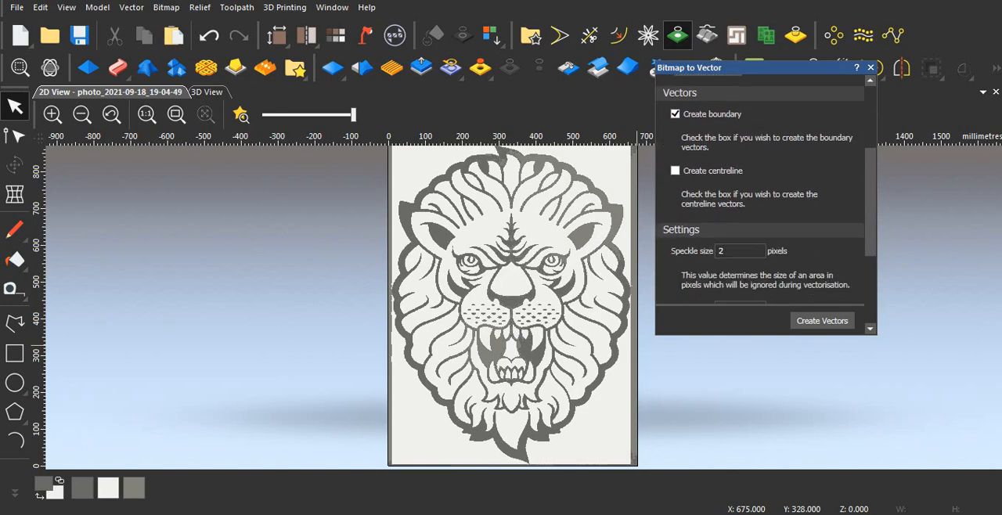
scroll(759, 195, "down", 2)
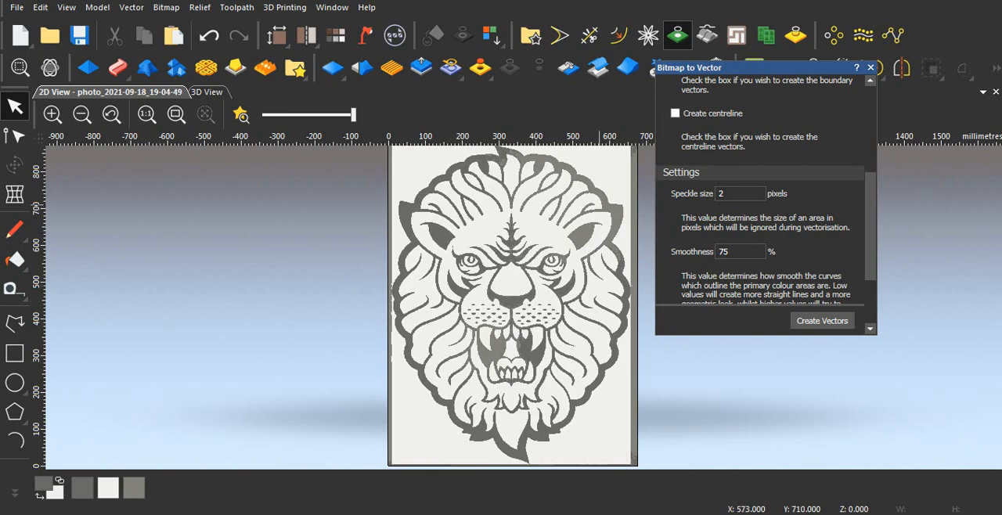
scroll(766, 198, "down", 3)
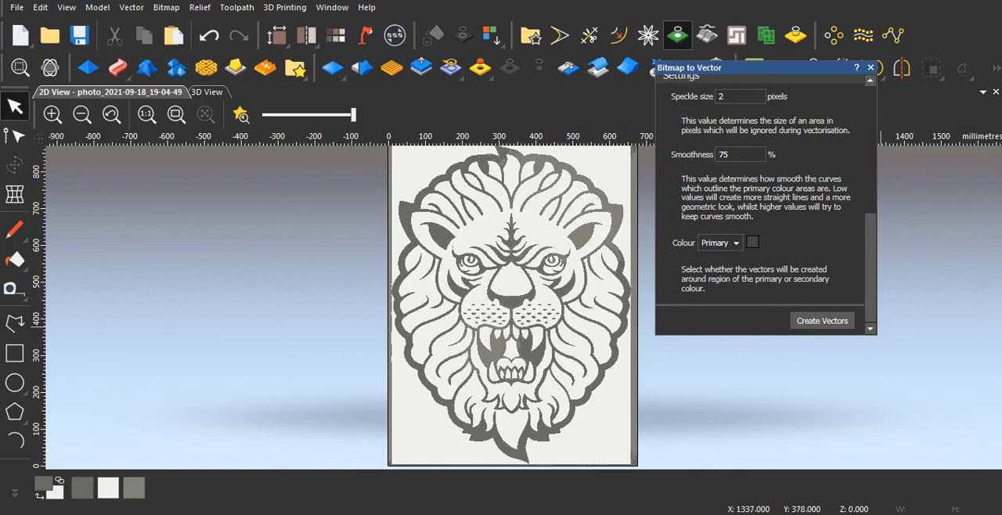
left_click(821, 321)
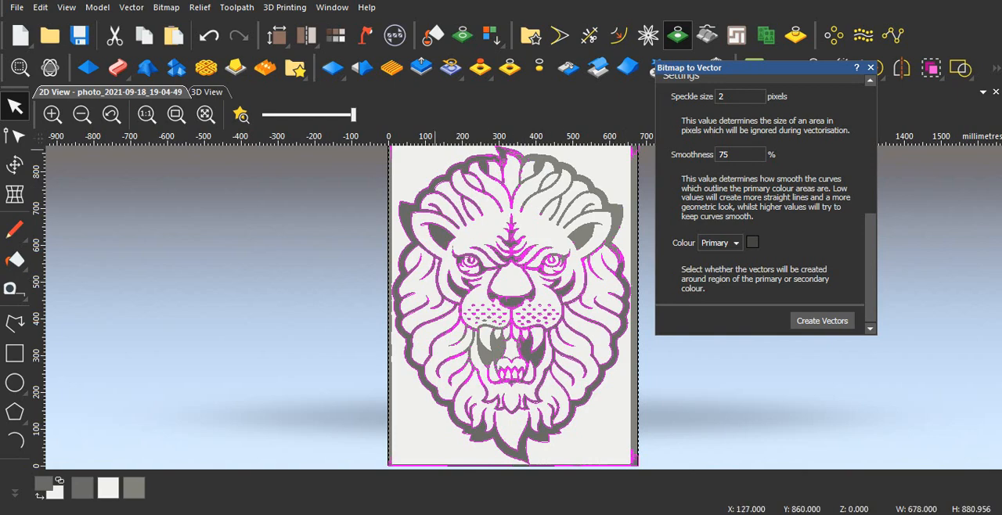
- Lower the bitmap contrast to its minimum and inspect the traced vectors around the lion's eyes, nose and muzzle
left_click_drag(353, 115, 349, 115)
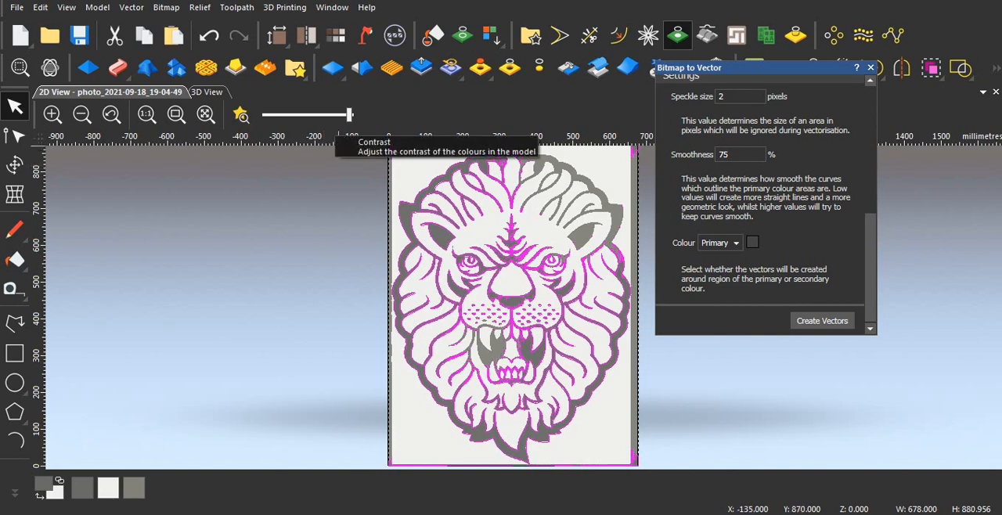
left_click_drag(349, 115, 263, 115)
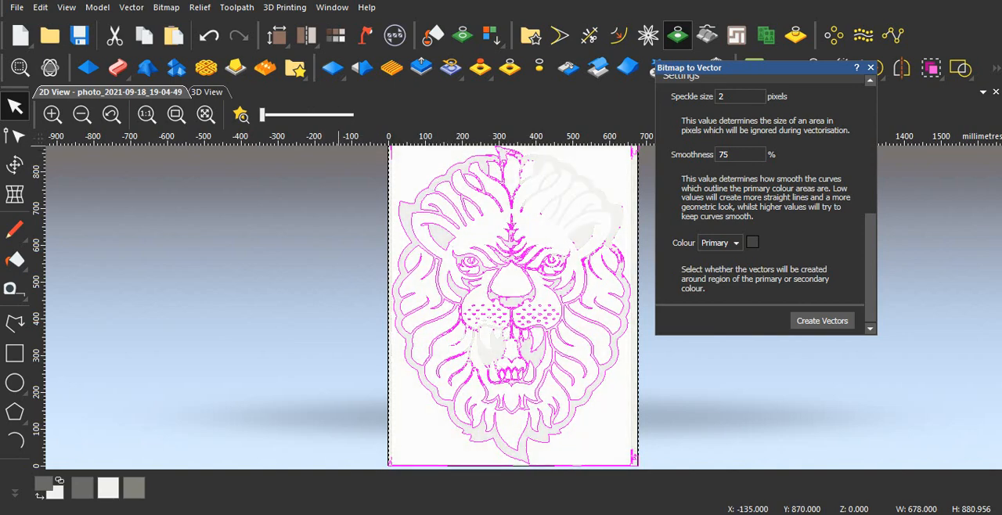
scroll(528, 290, "up", 4)
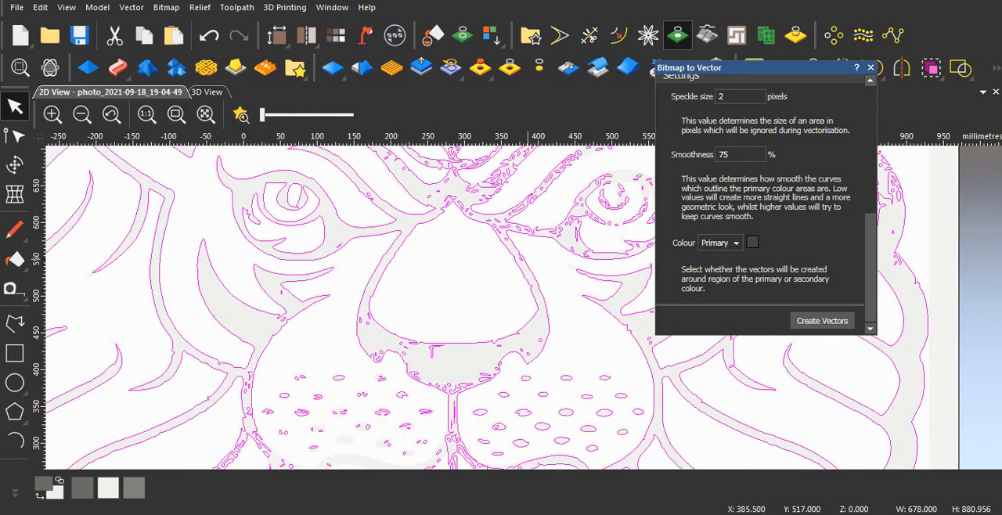
scroll(527, 260, "down", 5)
scroll(524, 318, "up", 5)
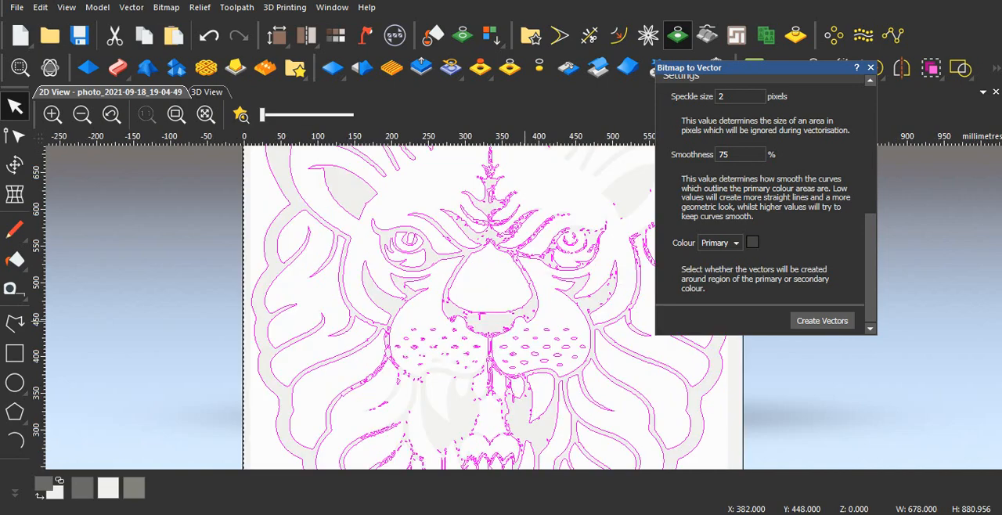
scroll(521, 305, "up", 2)
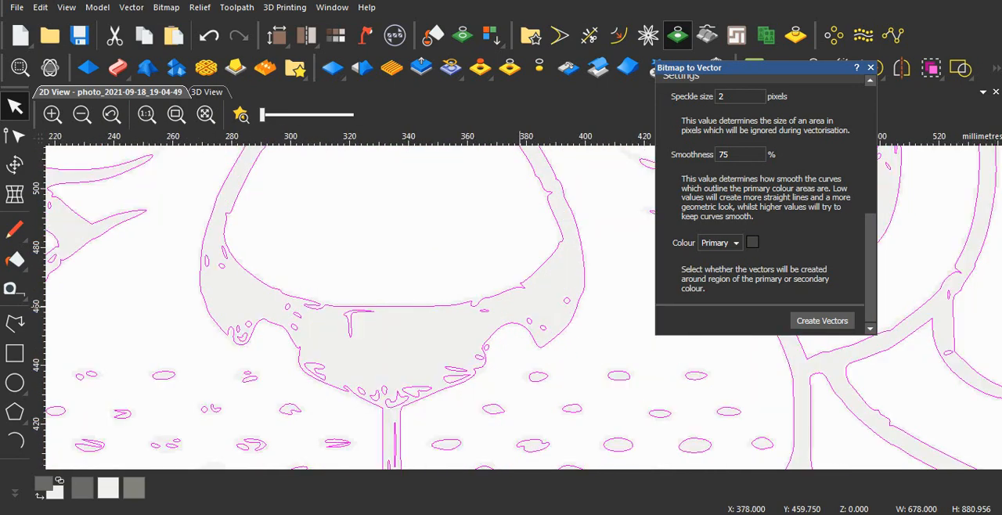
scroll(520, 300, "down", 5)
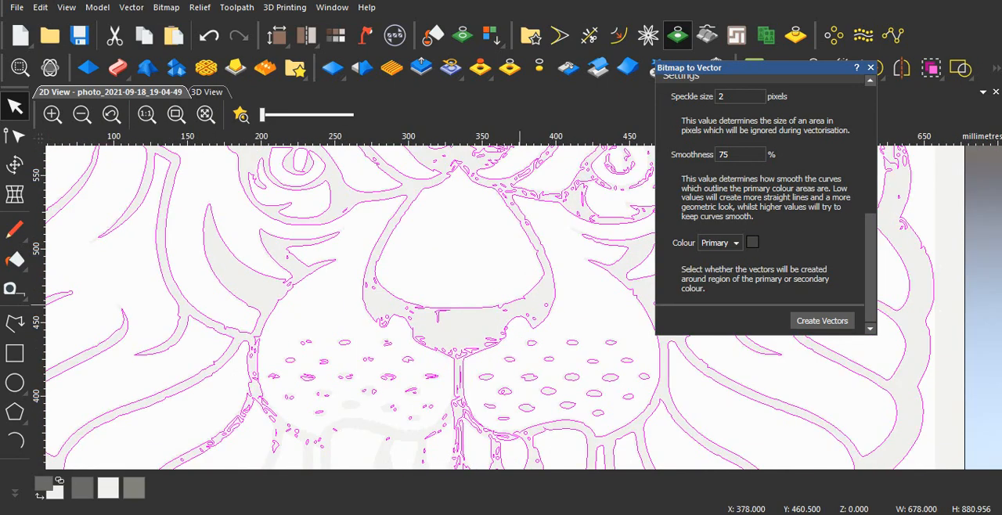
scroll(521, 308, "up", 3)
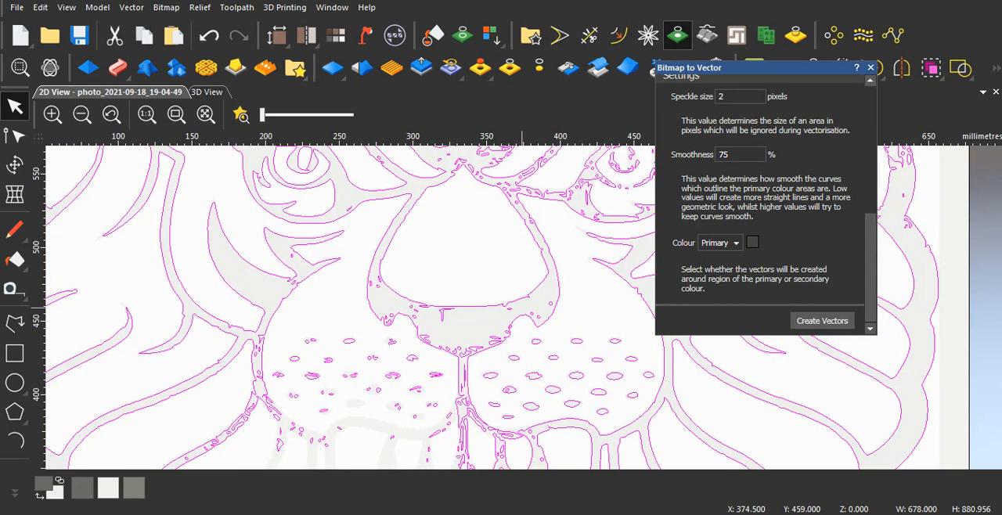
- Return to the vectorisation settings and undo the boundary vector creation
scroll(766, 196, "up", 3)
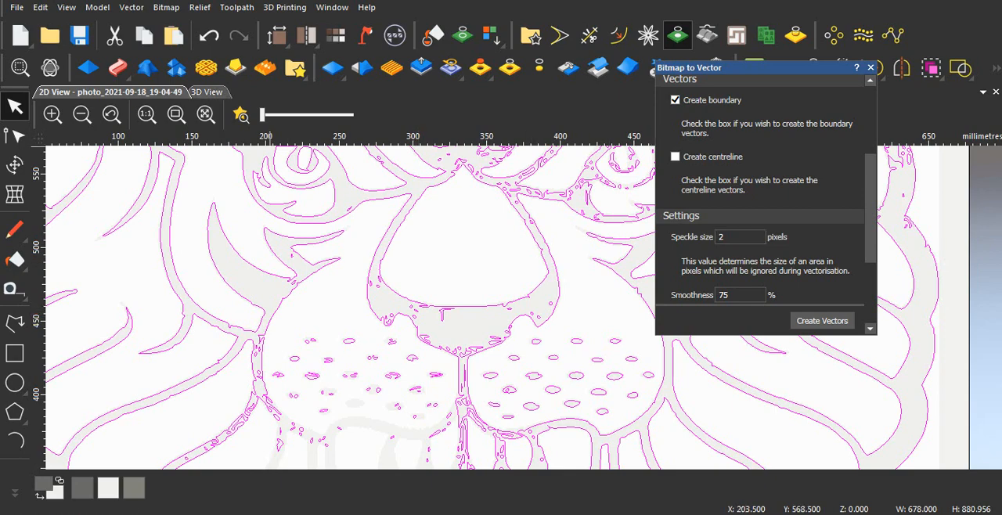
left_click(208, 36)
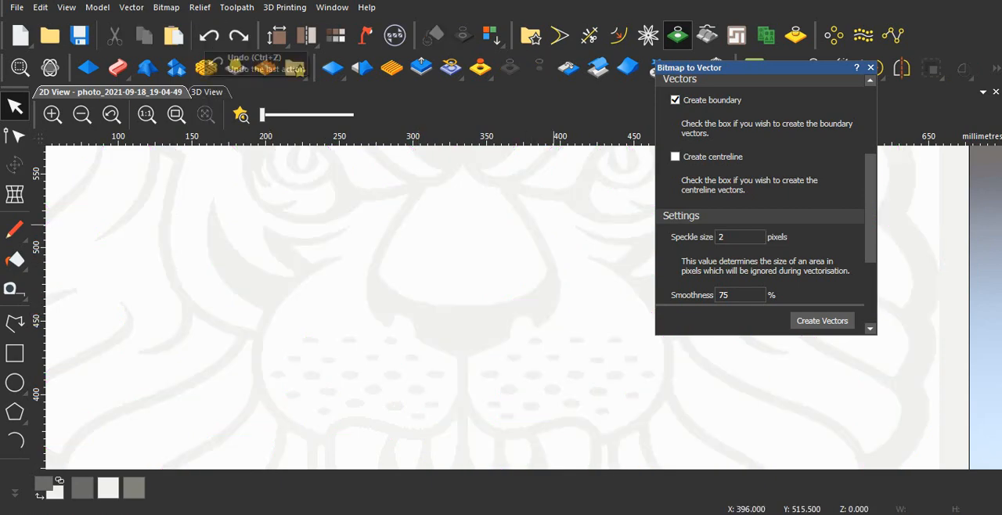
- Try creating the boundary vectors with a speckle size of 10 pixels, and undo that trace
double_click(722, 237)
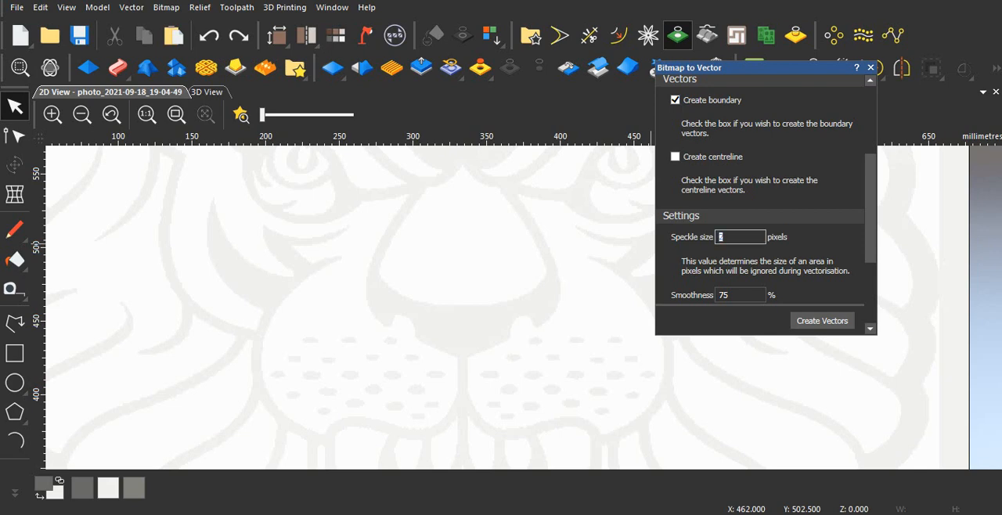
type("10")
key("Return")
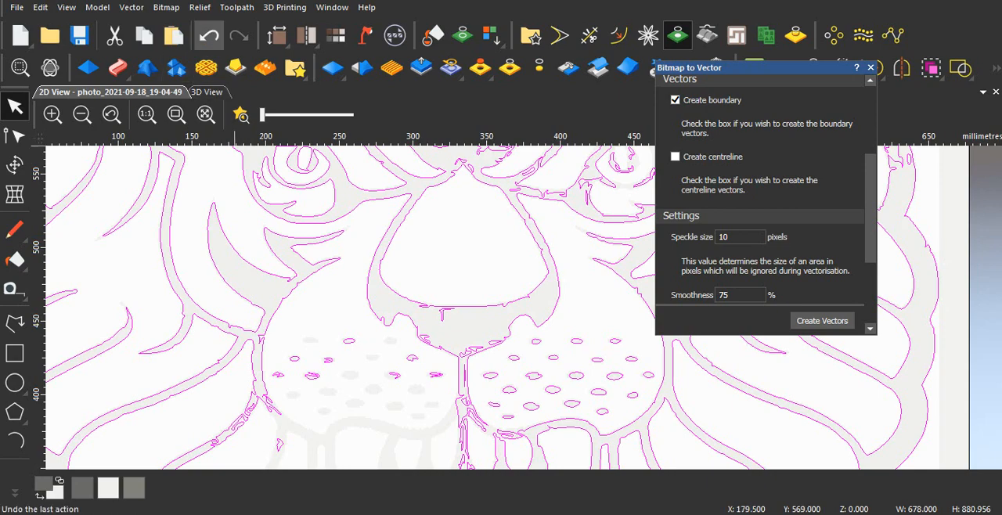
left_click(209, 36)
- Set the speckle size to 20 pixels, create the boundary vectors as a trial and undo them
double_click(724, 237)
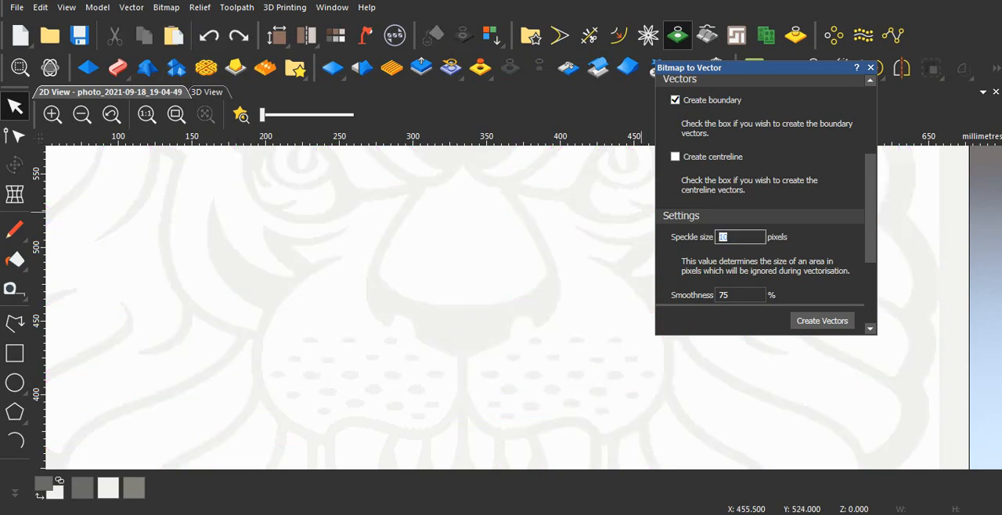
type("20")
key("Return")
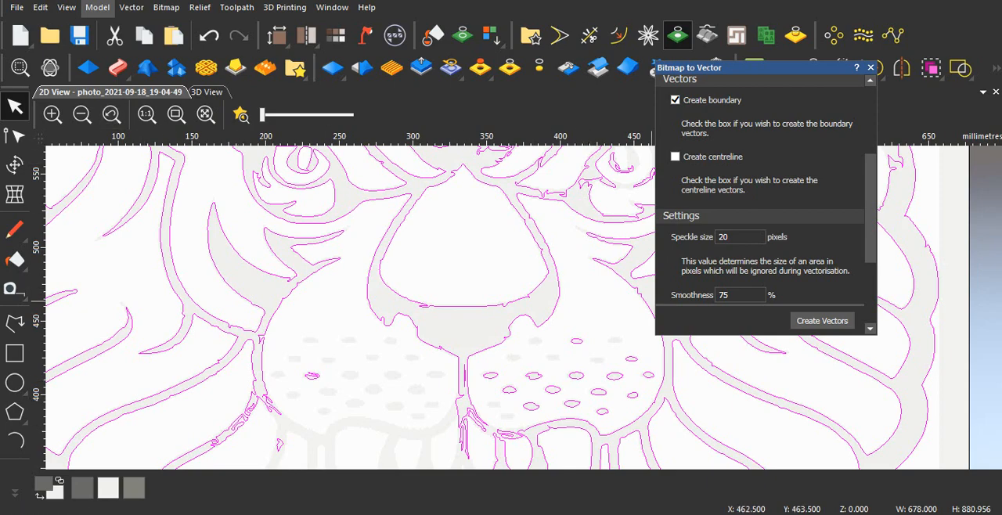
left_click(208, 35)
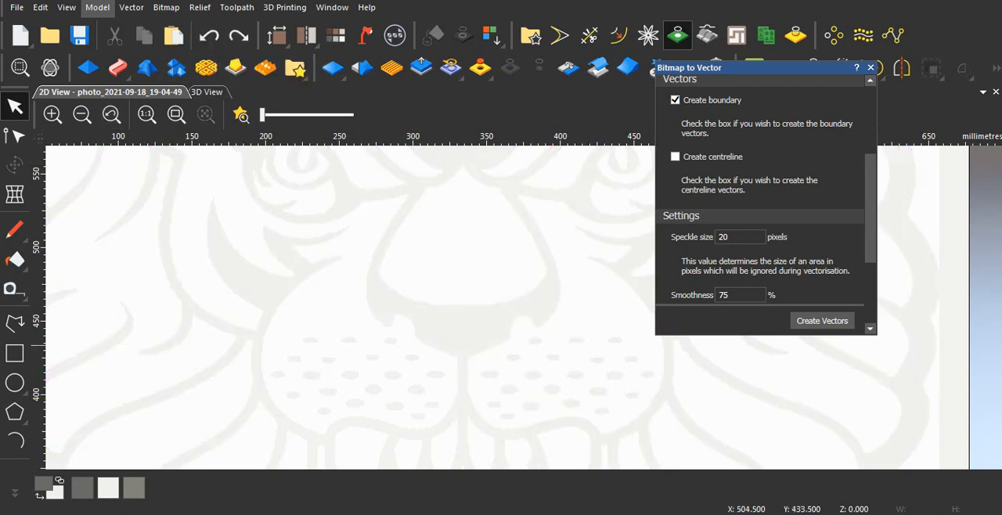
- Compare boundary traces at 75% and 1% smoothness with a 20-pixel speckle size, undoing each trace
scroll(763, 203, "down", 1)
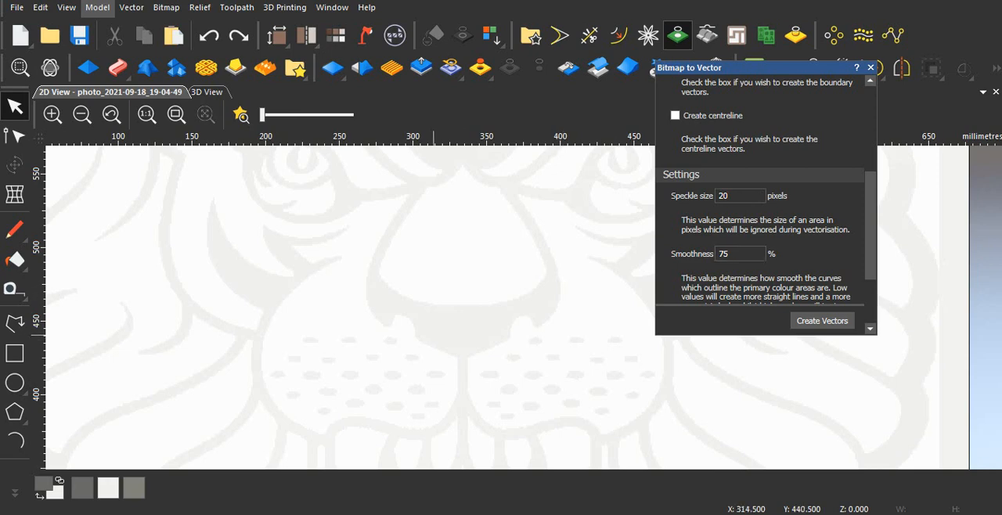
left_click(822, 321)
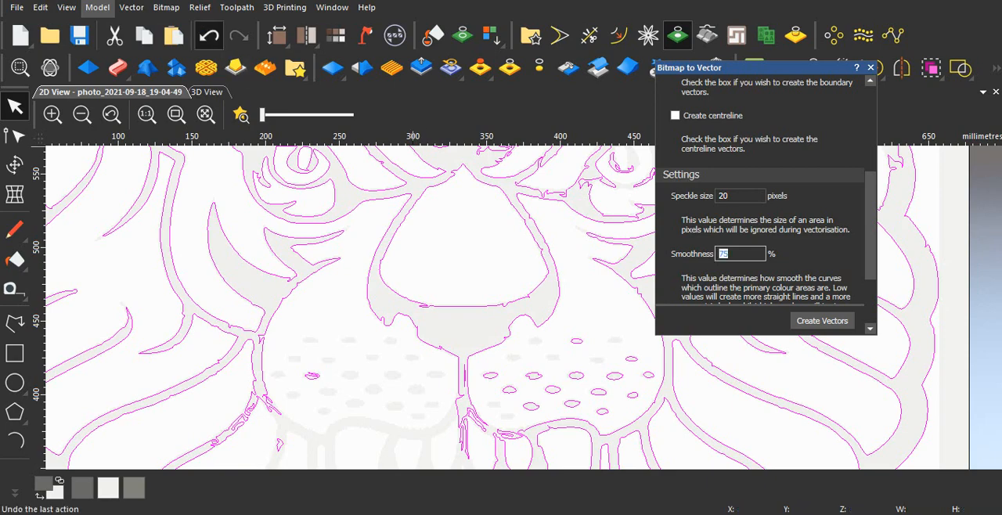
left_click(208, 35)
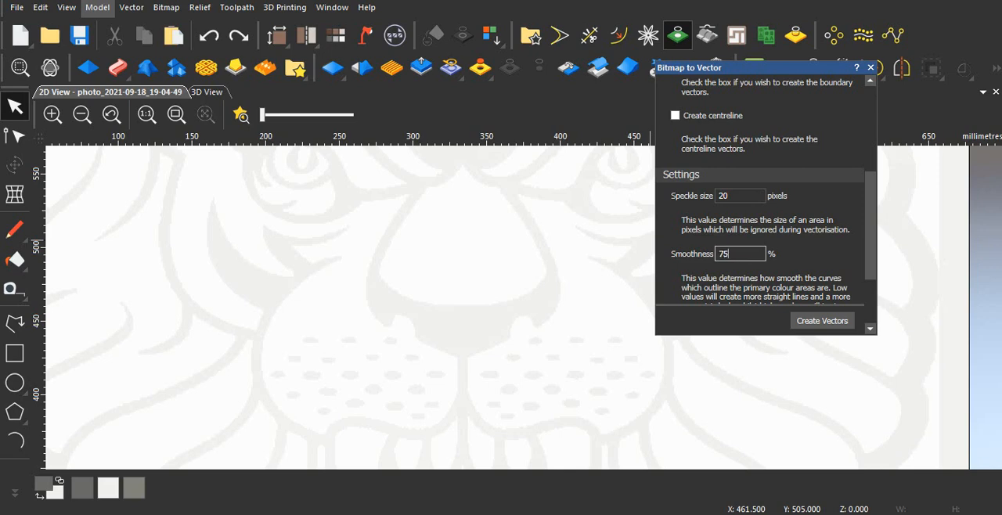
type("1")
key("Return")
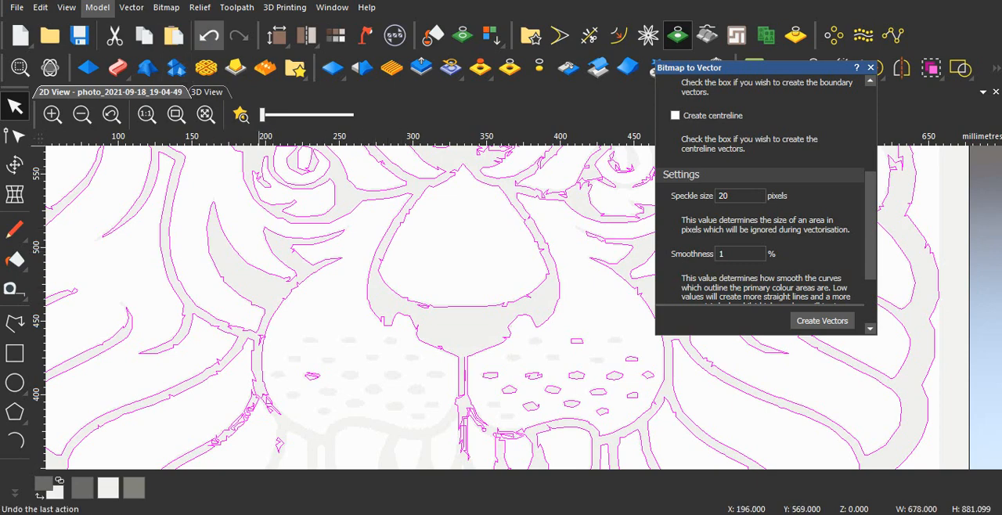
left_click(208, 35)
- Restore the smoothness to 75%, trace the boundaries again, review the whole lion and undo the trace
double_click(723, 253)
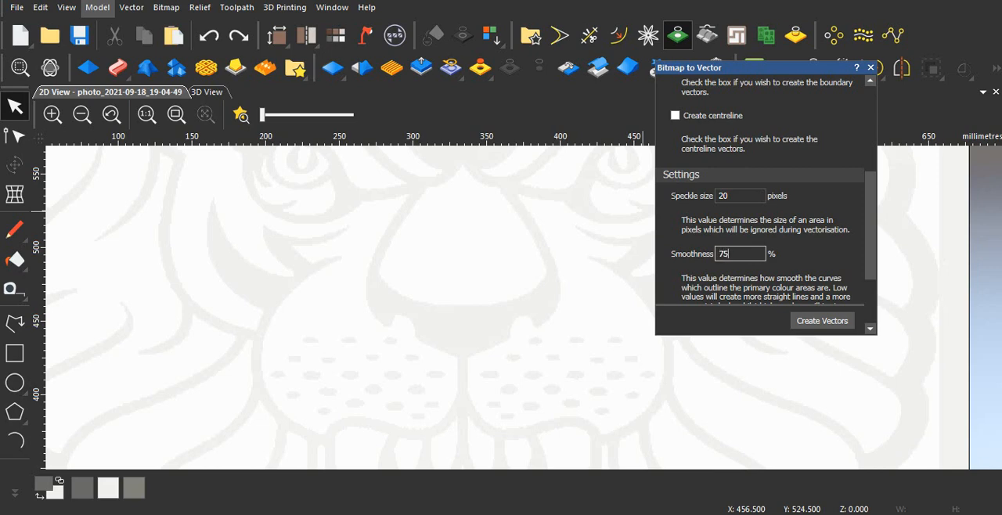
key("Return")
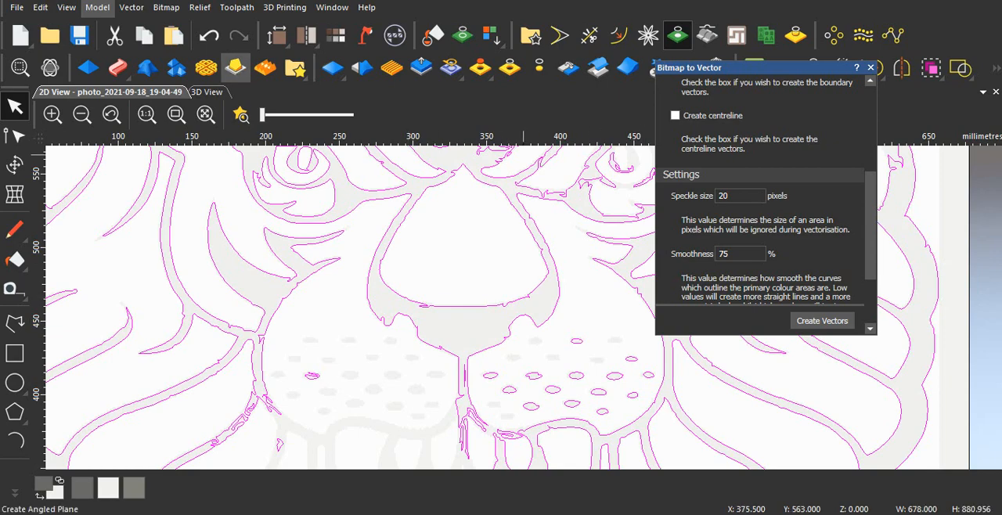
left_click(209, 35)
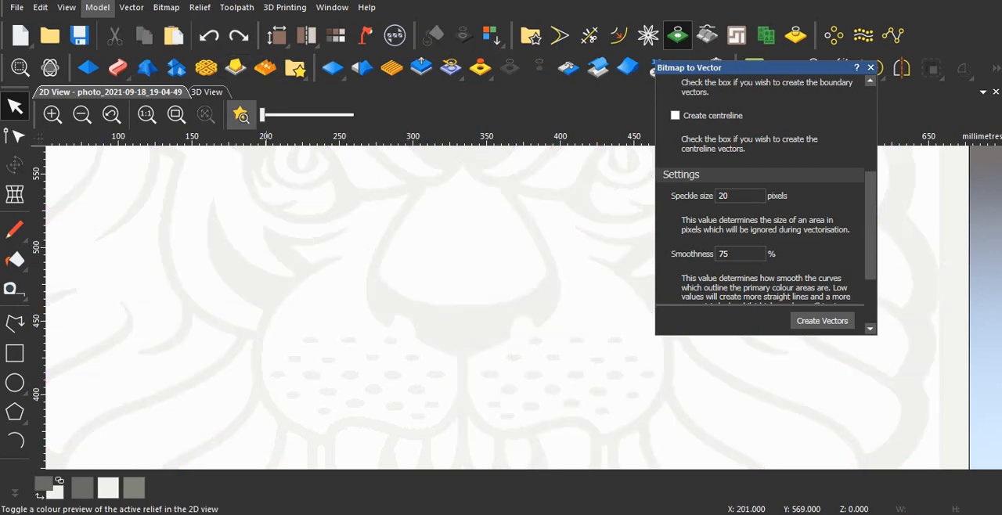
left_click(239, 35)
scroll(519, 319, "down", 3)
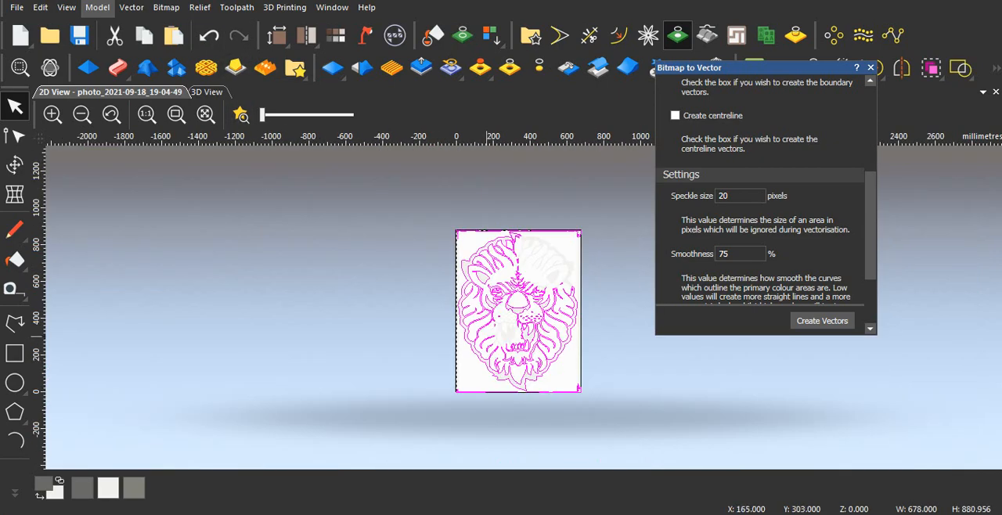
scroll(538, 316, "up", 1)
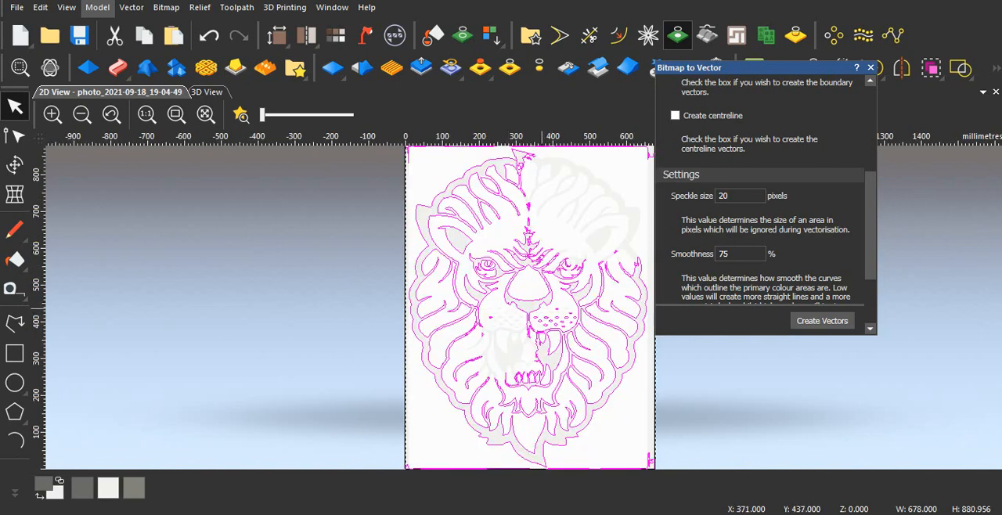
scroll(763, 203, "down", 3)
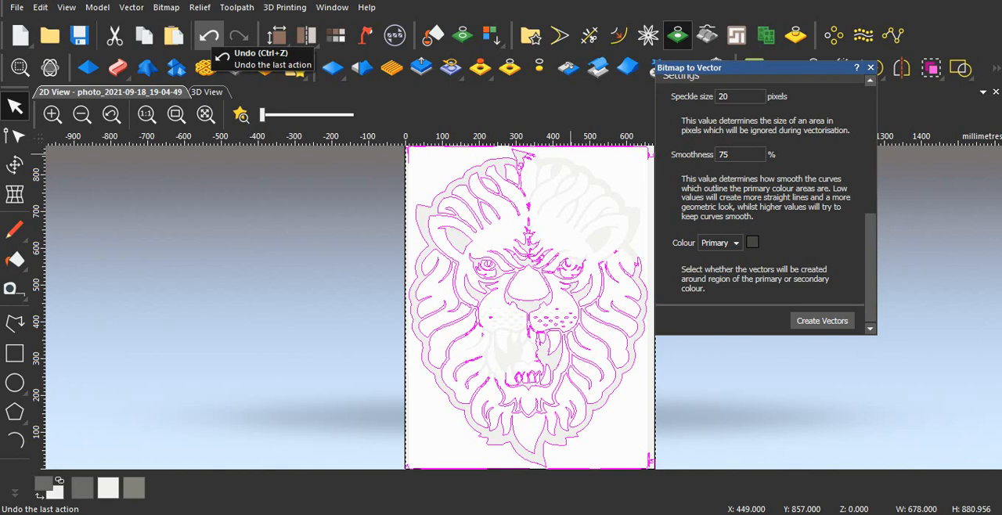
left_click(209, 36)
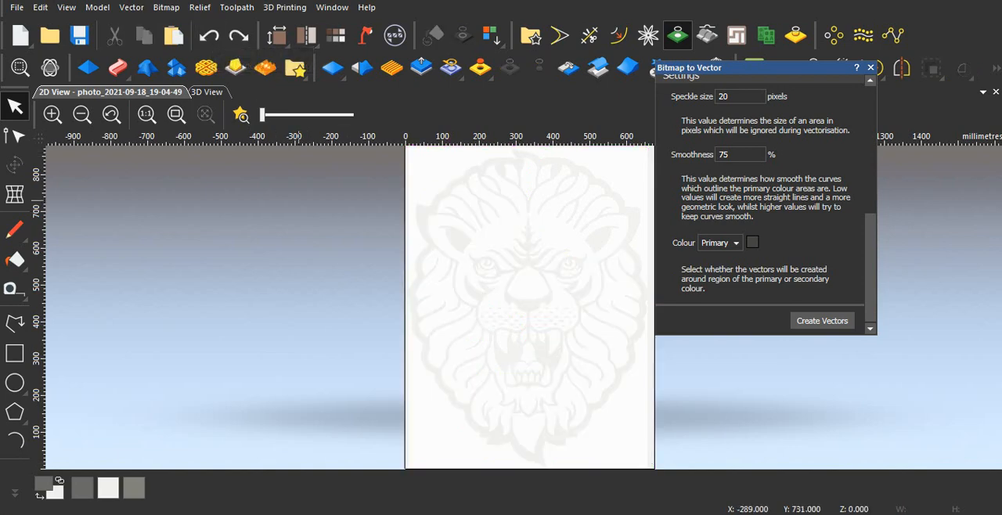
- Raise the bitmap contrast to maximum, make the off-white palette colour primary and create boundary vectors around it
left_click_drag(264, 114, 353, 115)
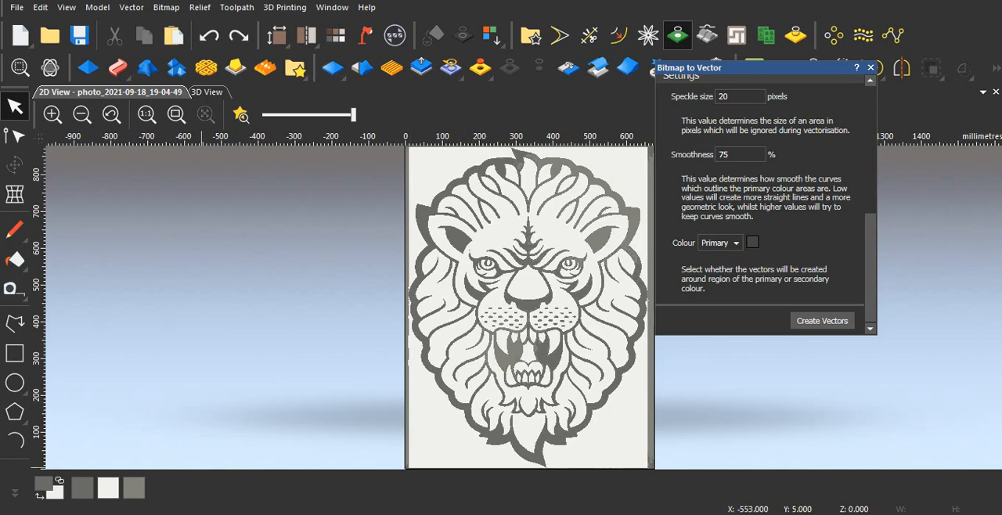
left_click(108, 488)
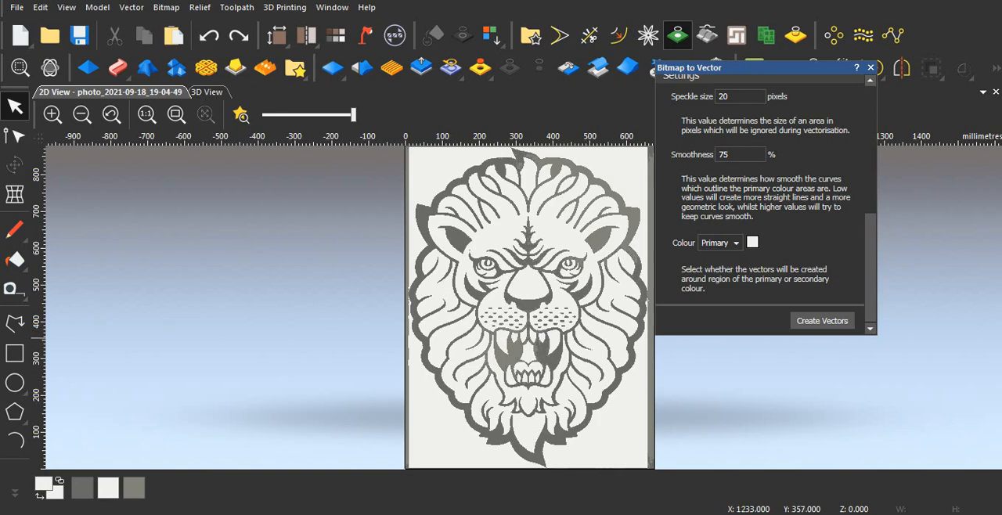
left_click(822, 321)
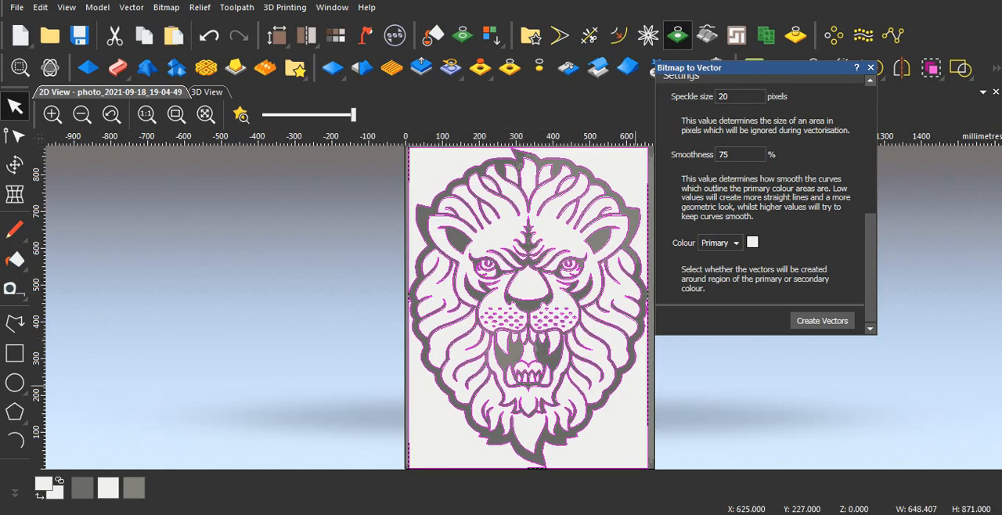
- Lower the bitmap contrast to minimum, deselect the vectors and inspect the trace around the lion's face and mane
left_click_drag(353, 115, 263, 115)
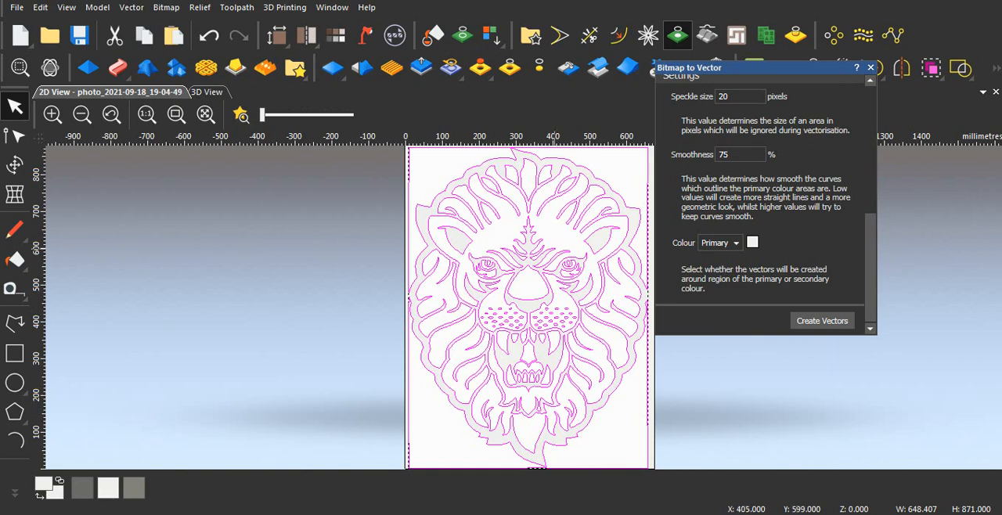
left_click(629, 427)
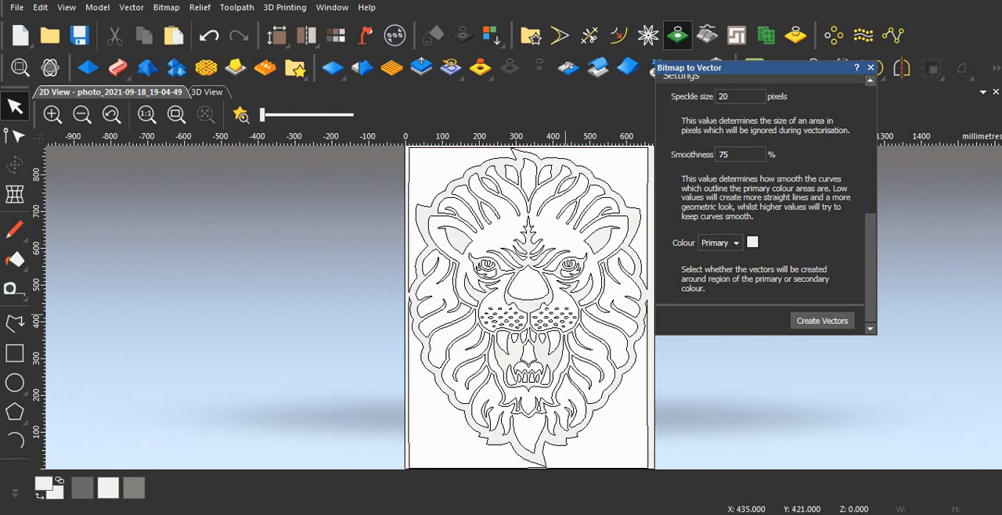
scroll(565, 314, "up", 1)
left_click_drag(732, 68, 868, 71)
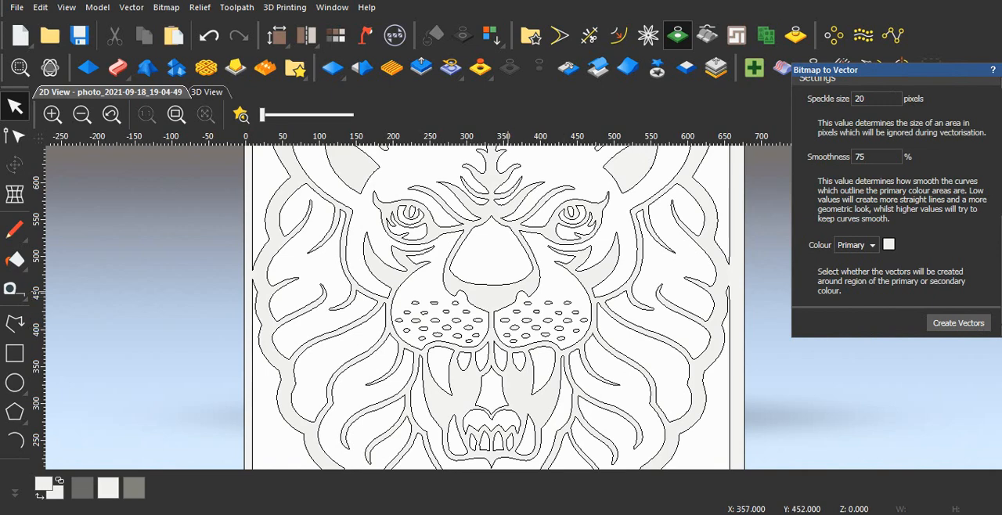
scroll(497, 296, "down", 1)
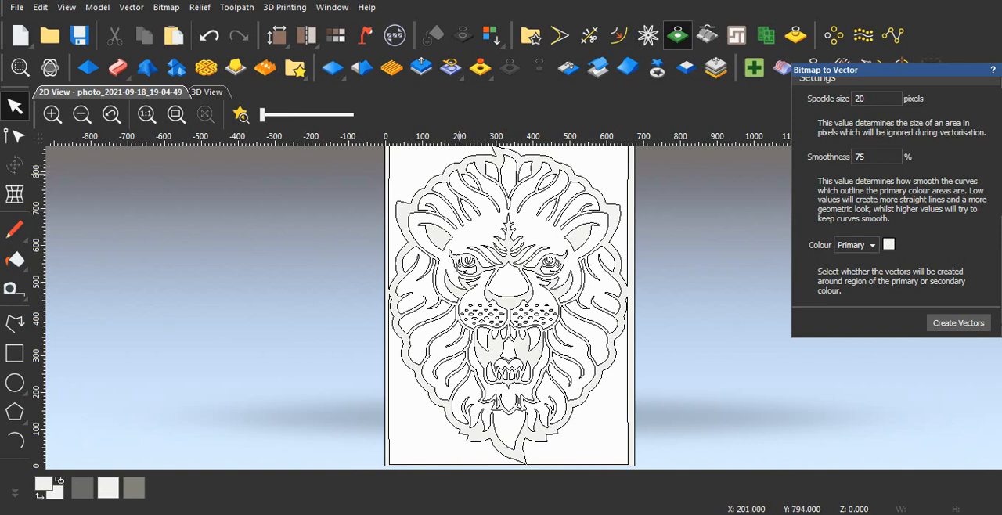
scroll(511, 304, "up", 2)
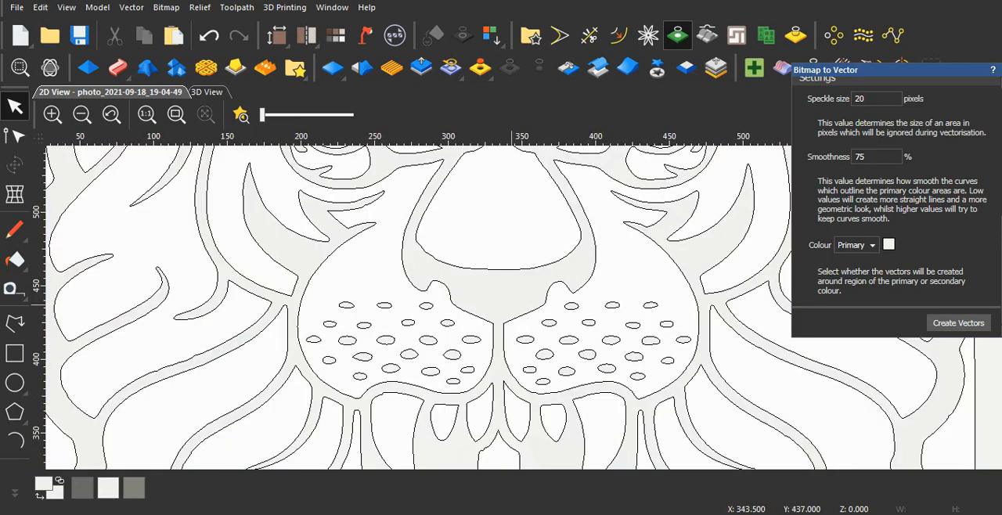
scroll(567, 313, "down", 1)
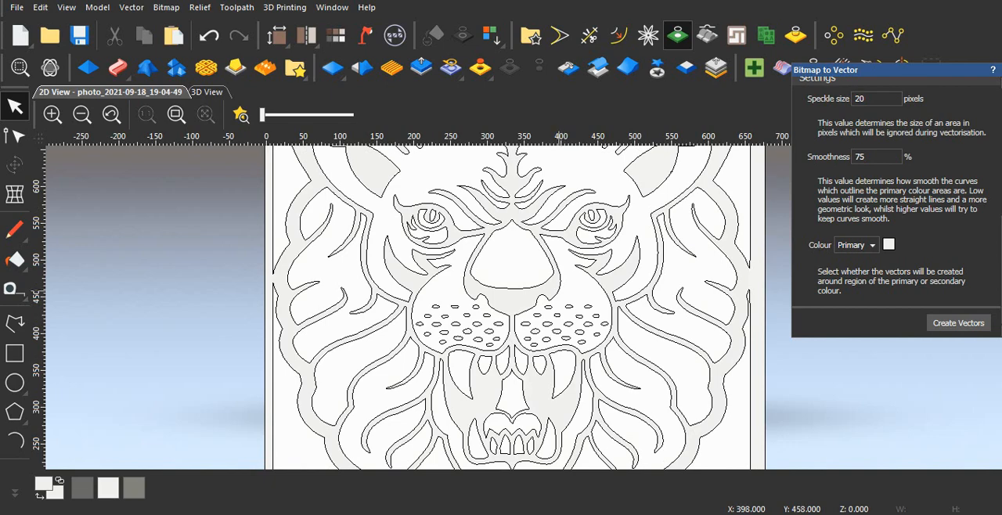
scroll(560, 291, "up", 1)
scroll(560, 291, "down", 2)
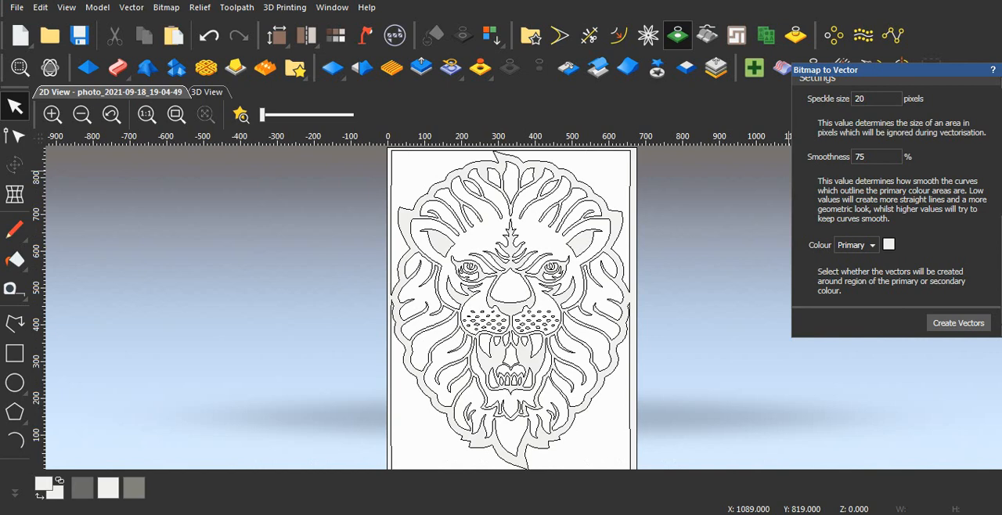
- Close the Bitmap to Vector tool and review the finished lion vectors as a whole and around the face
left_click_drag(885, 69, 723, 44)
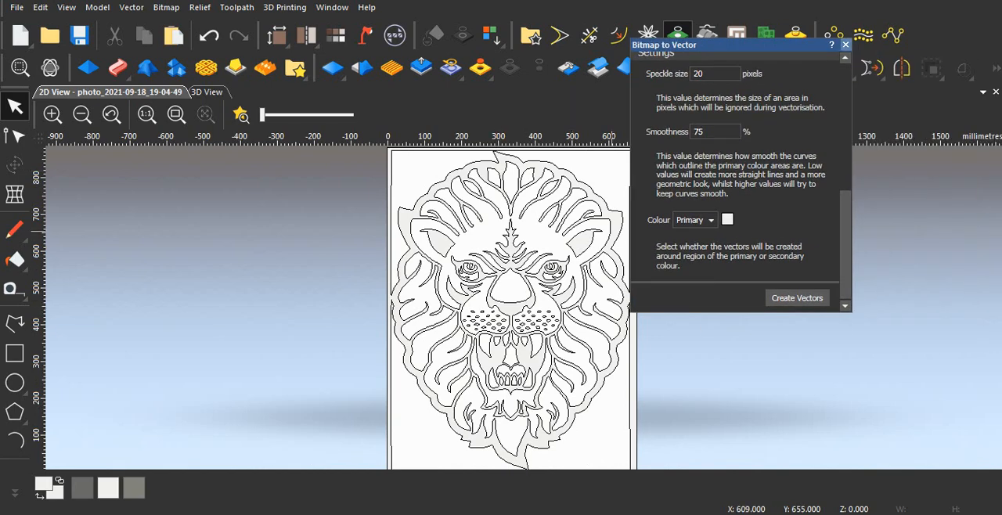
left_click(846, 44)
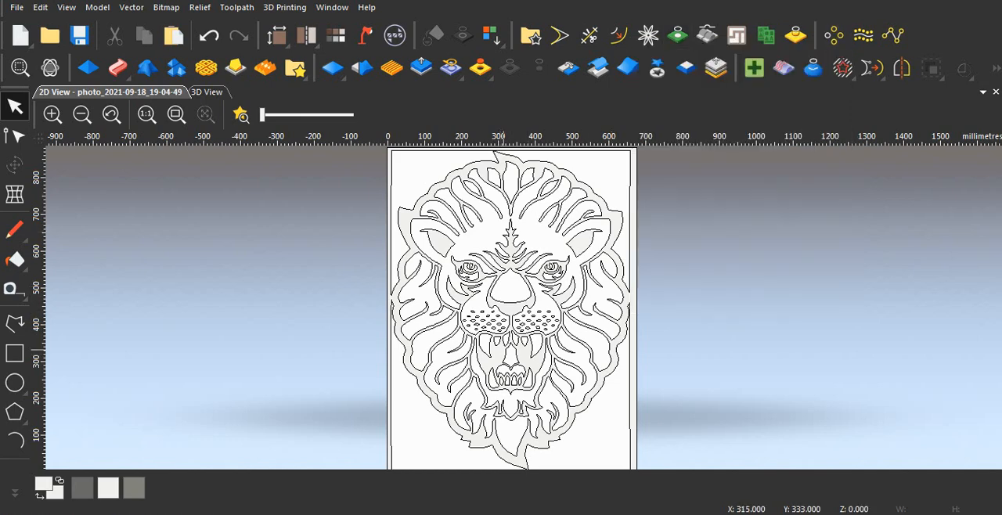
scroll(566, 301, "down", 1)
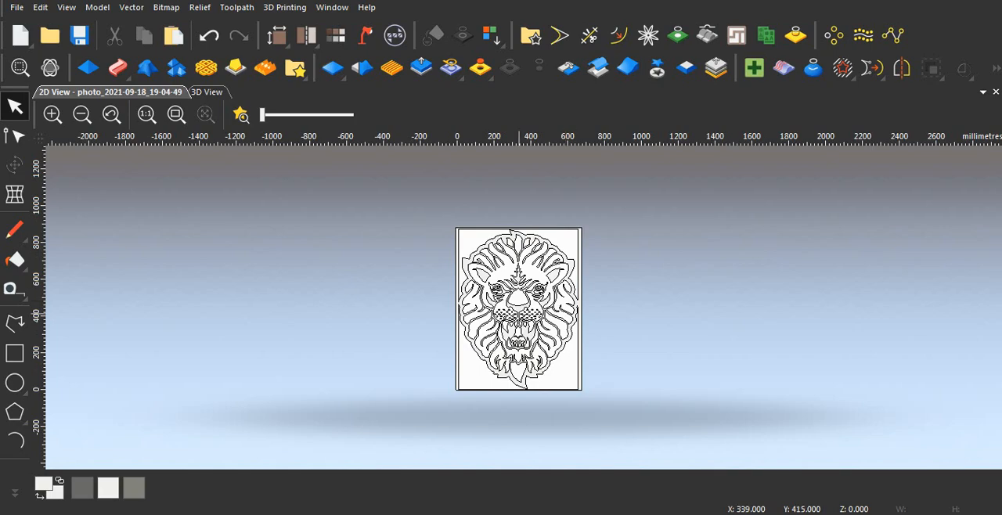
scroll(512, 296, "up", 1)
scroll(512, 296, "up", 1)
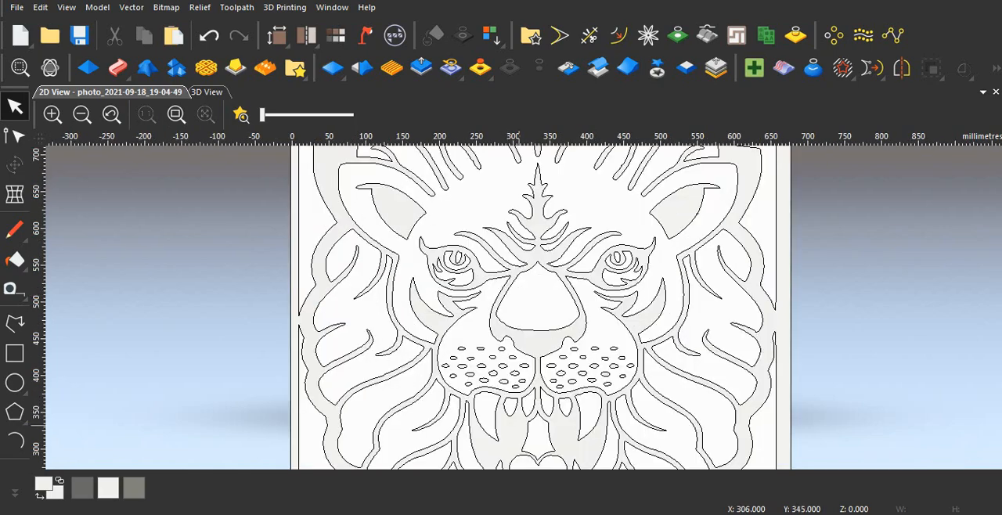
- Switch to the multicoloured triangle model, open Bitmap to Vector and review its settings clear of the image
mouse_move(429, 514)
left_click(508, 450)
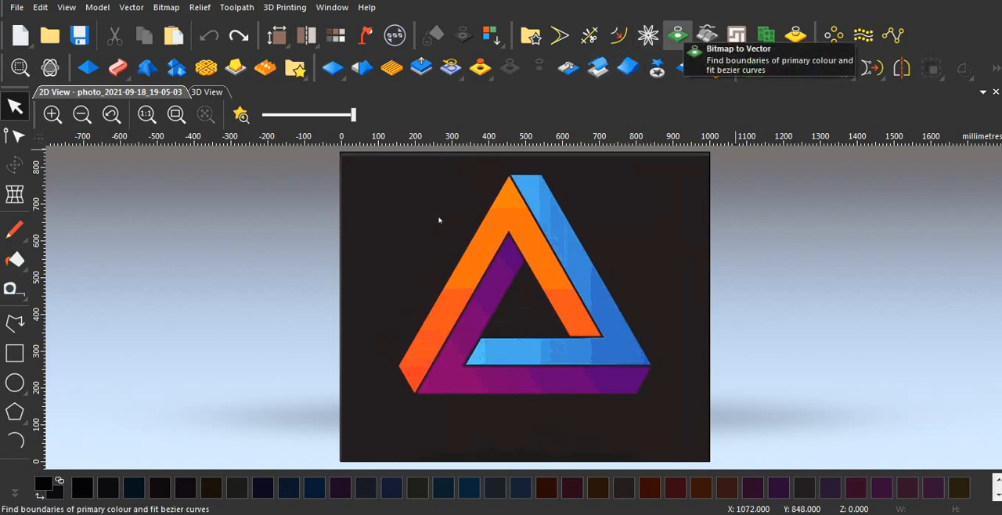
left_click(677, 34)
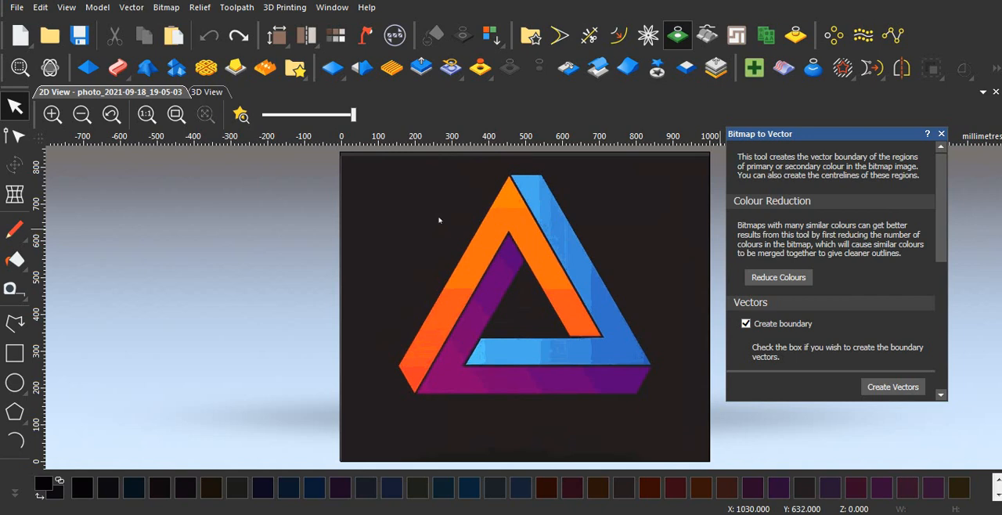
left_click_drag(814, 134, 766, 47)
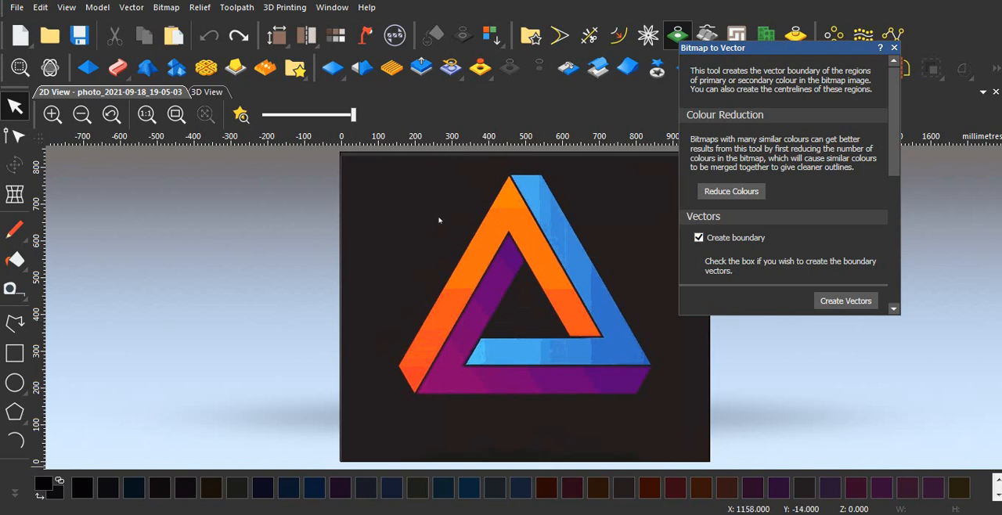
scroll(900, 197, "down", 3)
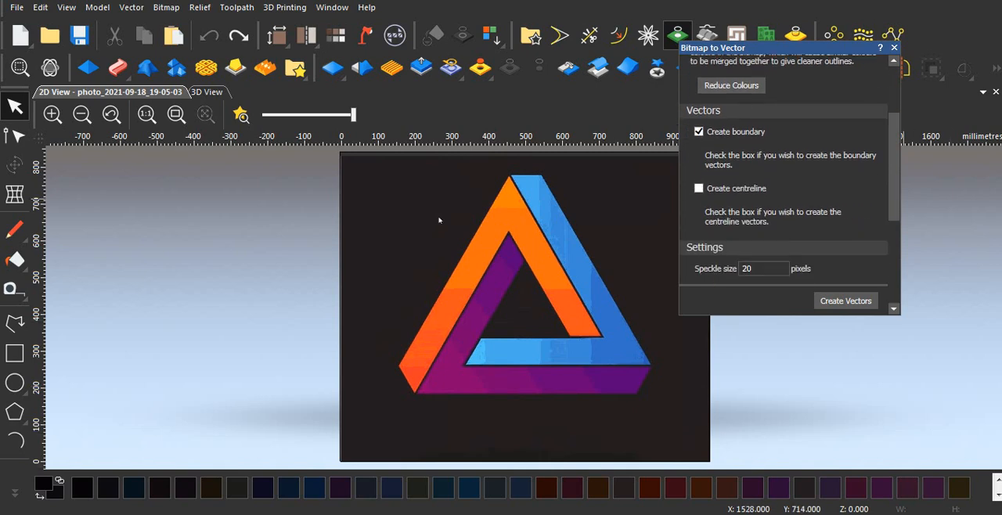
scroll(782, 196, "down", 2)
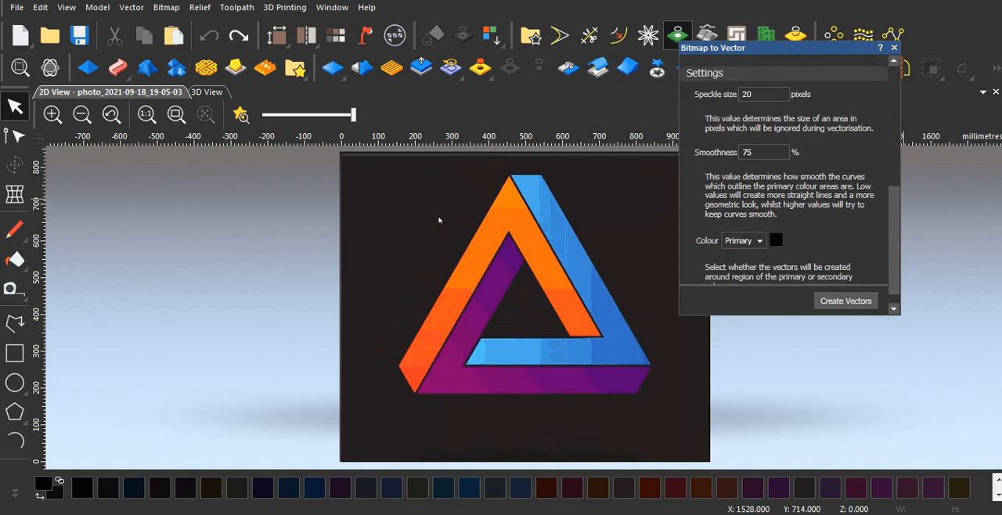
scroll(782, 196, "up", 3)
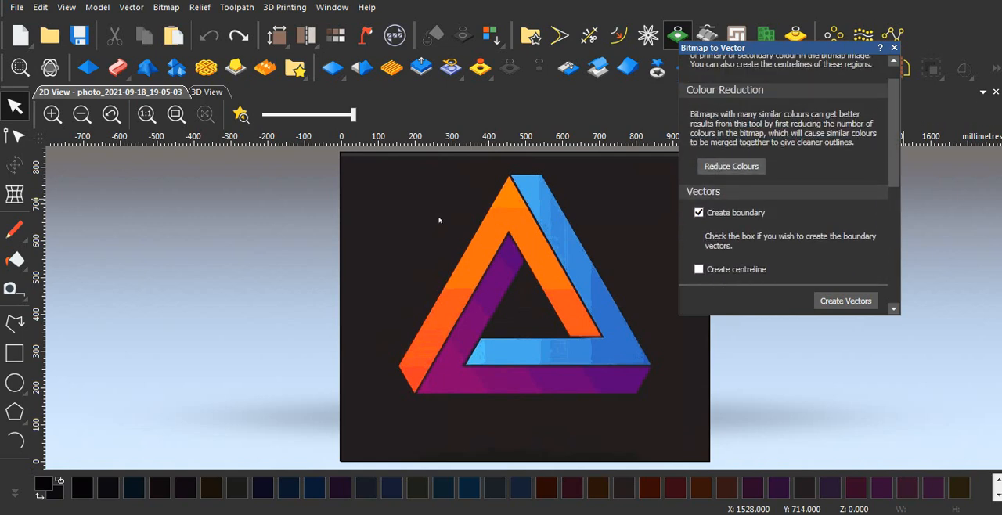
- Reduce the triangle bitmap to a maximum of 4 colours, trying 6 and 9 colours first
left_click(731, 166)
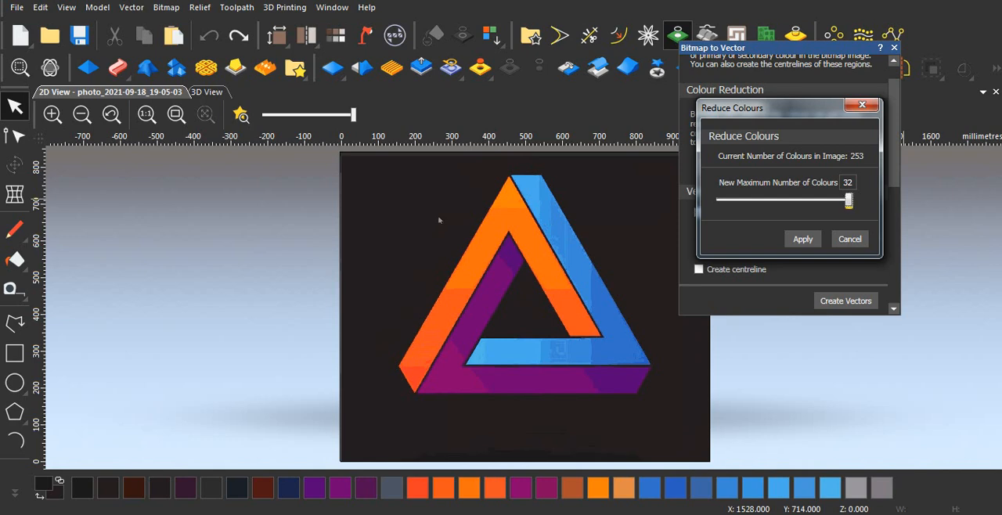
left_click_drag(848, 200, 733, 200)
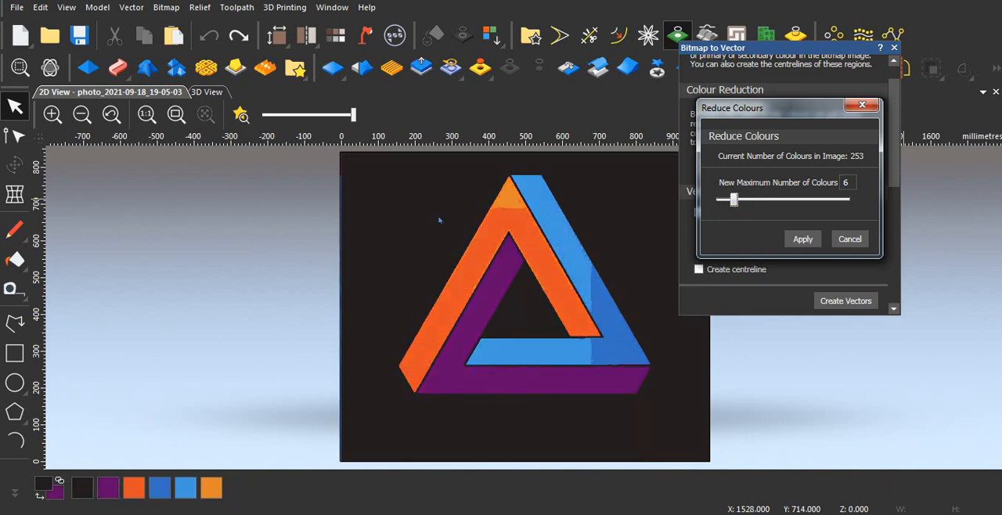
left_click_drag(734, 200, 747, 201)
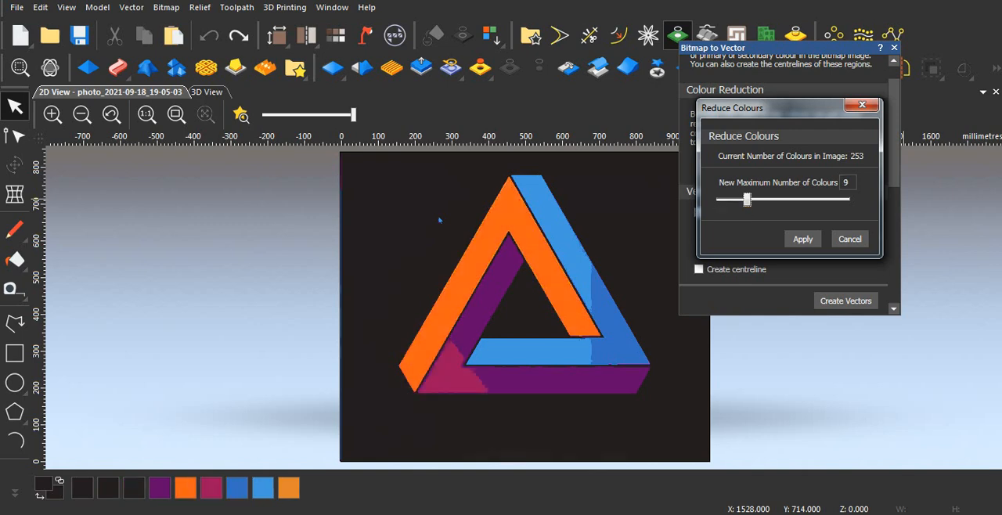
left_click_drag(747, 200, 725, 201)
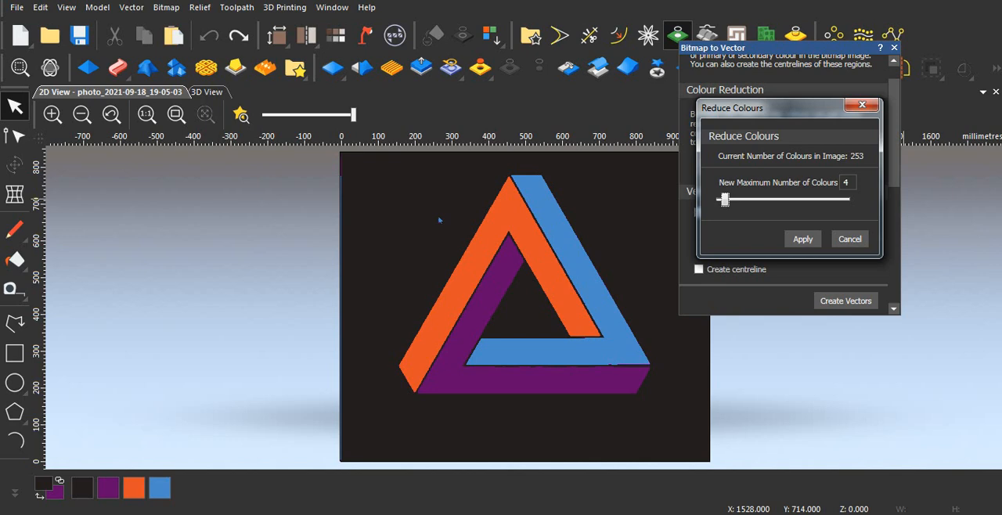
left_click(802, 239)
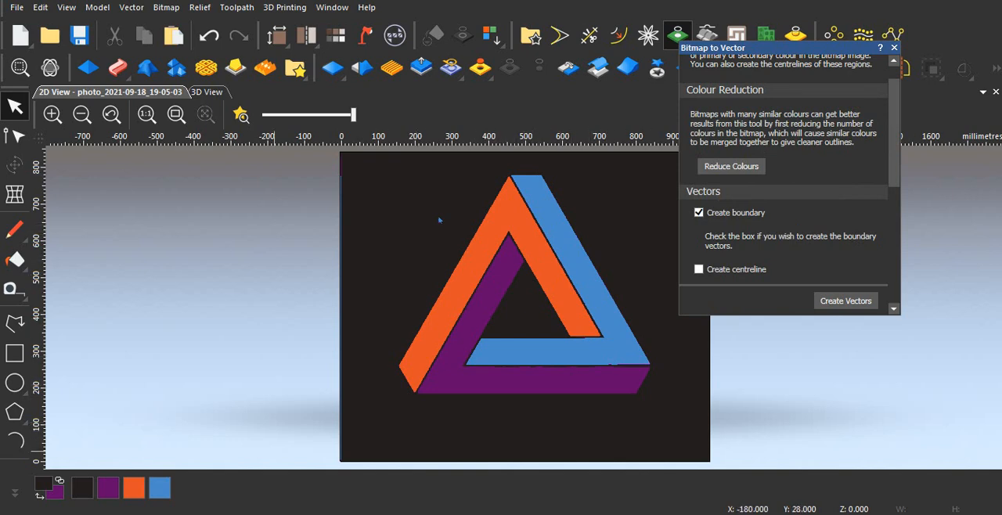
- Set the speckle size to 2 pixels, make purple the primary colour and create boundary vectors around it
left_click_drag(782, 47, 784, 27)
scroll(786, 149, "down", 5)
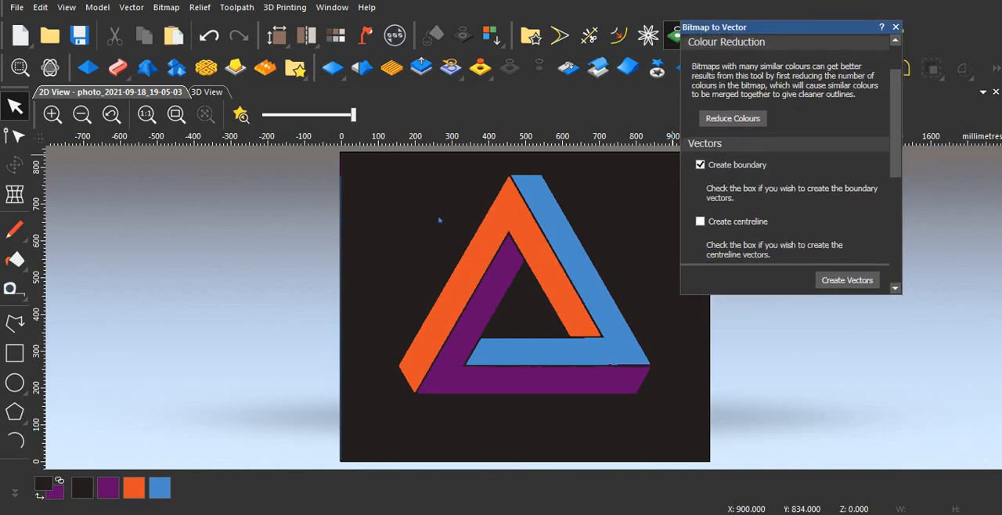
scroll(787, 157, "down", 1)
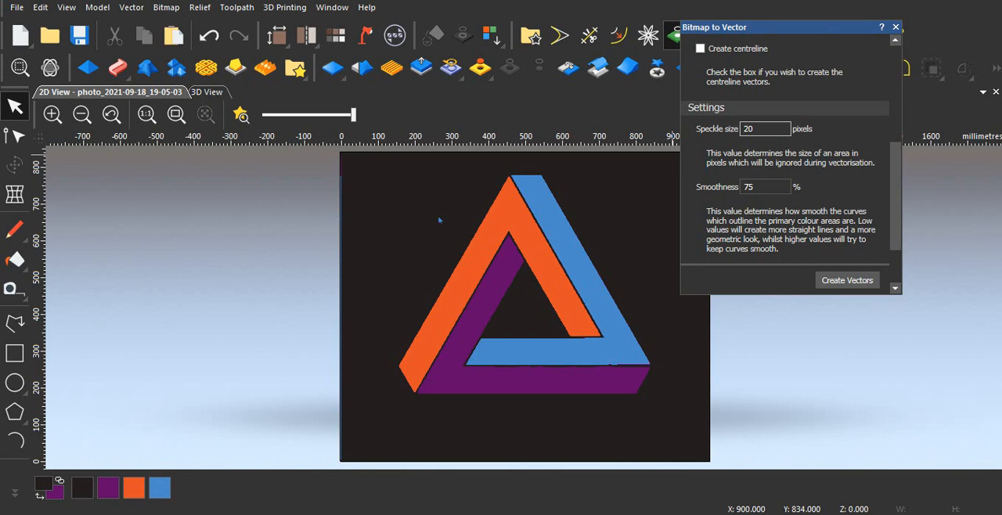
double_click(748, 129)
type("2")
left_click_drag(895, 177, 895, 209)
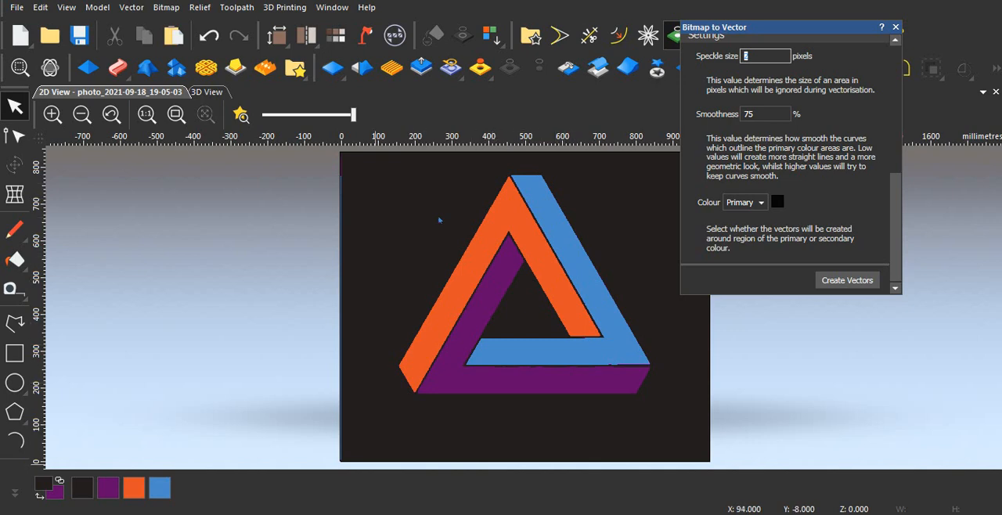
left_click(108, 487)
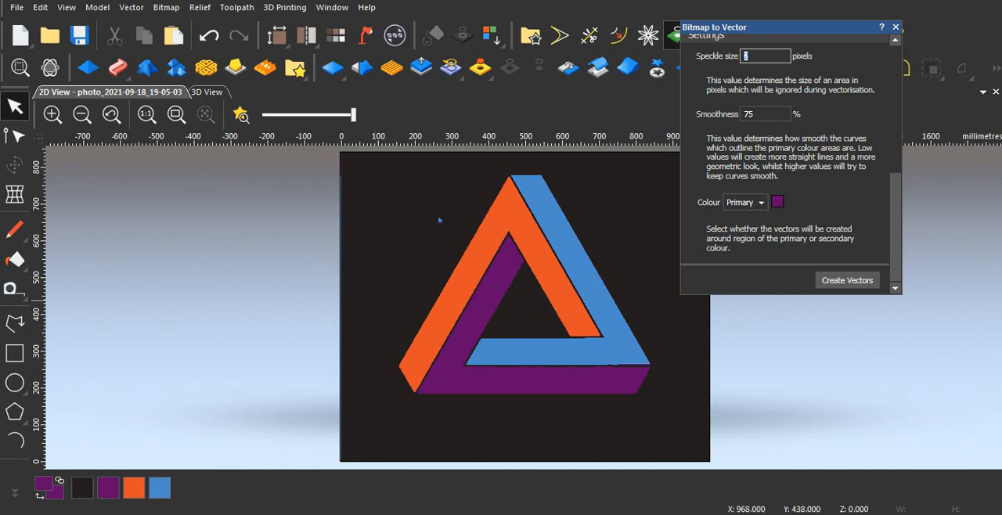
left_click(847, 280)
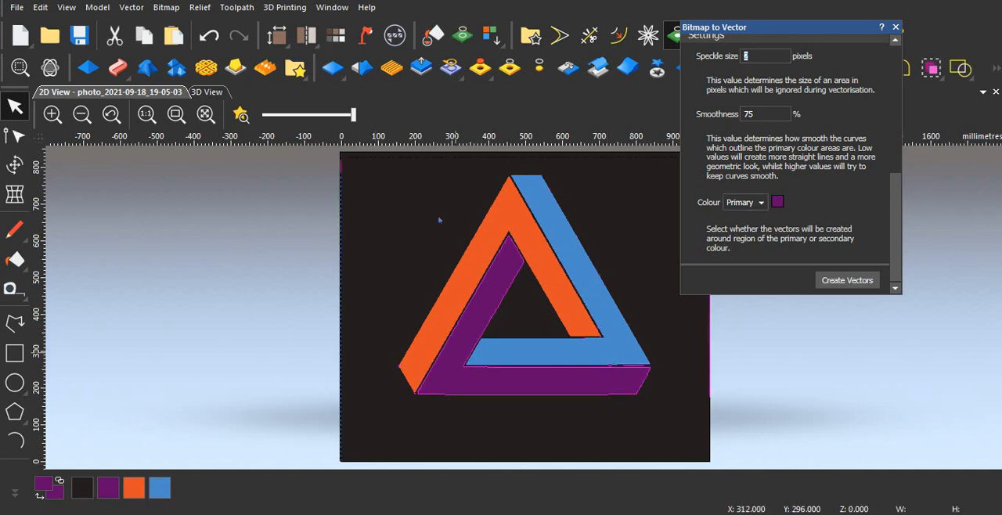
- Lower the bitmap contrast, inspect the tiny stray vectors around the orange arm's lower end and undo the purple trace
left_click_drag(353, 114, 277, 114)
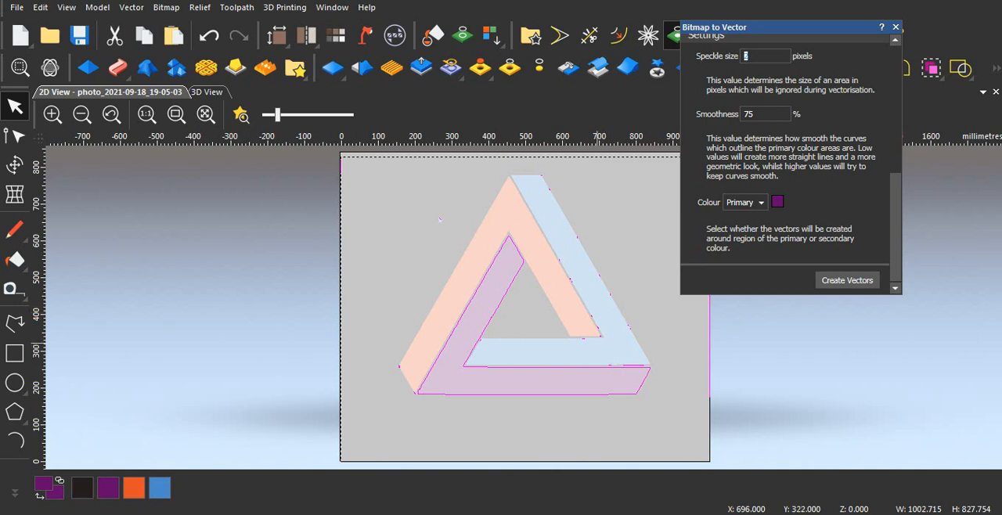
scroll(597, 342, "up", 5)
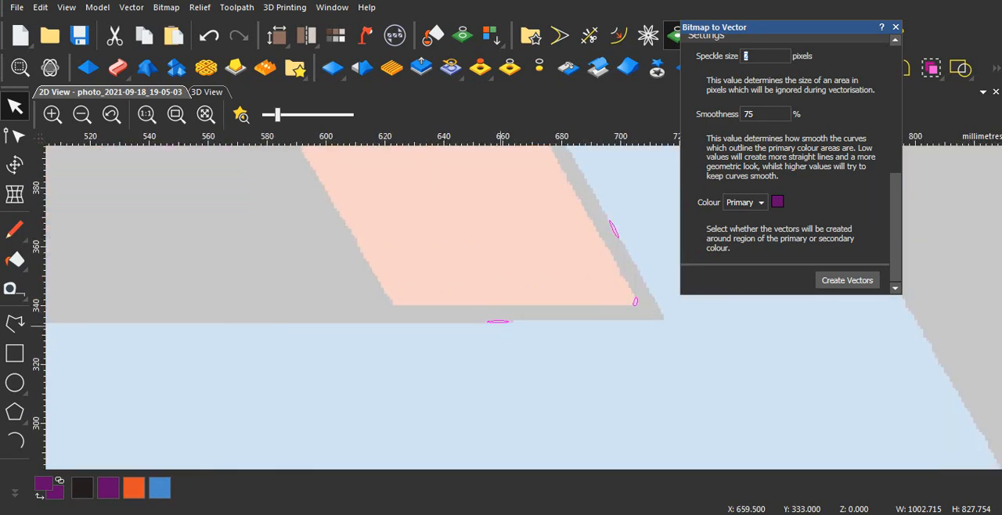
scroll(501, 325, "up", 1)
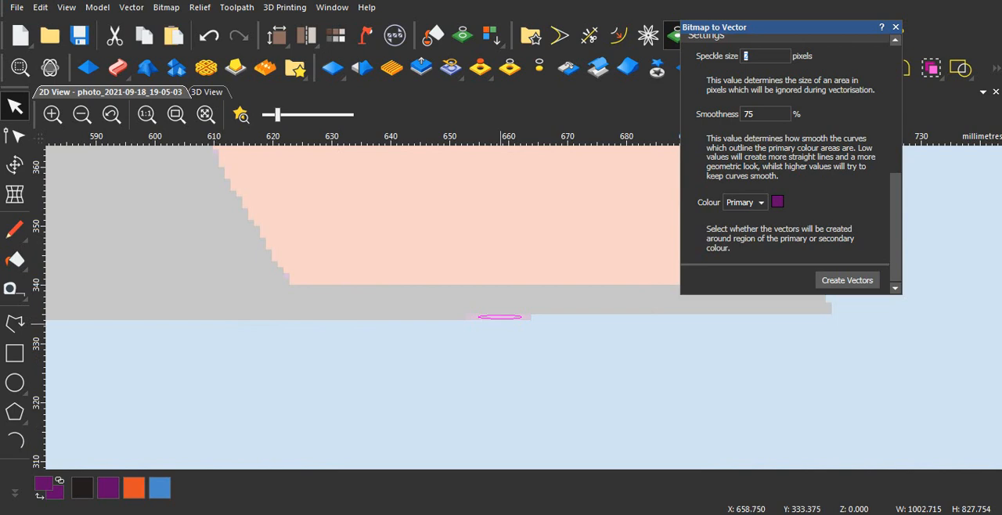
scroll(500, 323, "down", 1)
left_click(208, 36)
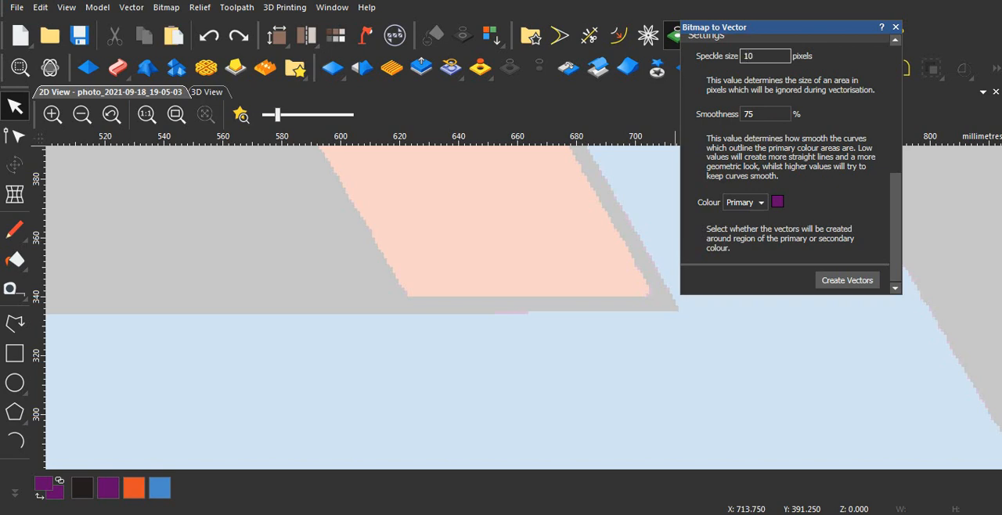
- Try tracing the purple boundaries with a speckle size of 10 pixels, and undo the trace
left_click(846, 280)
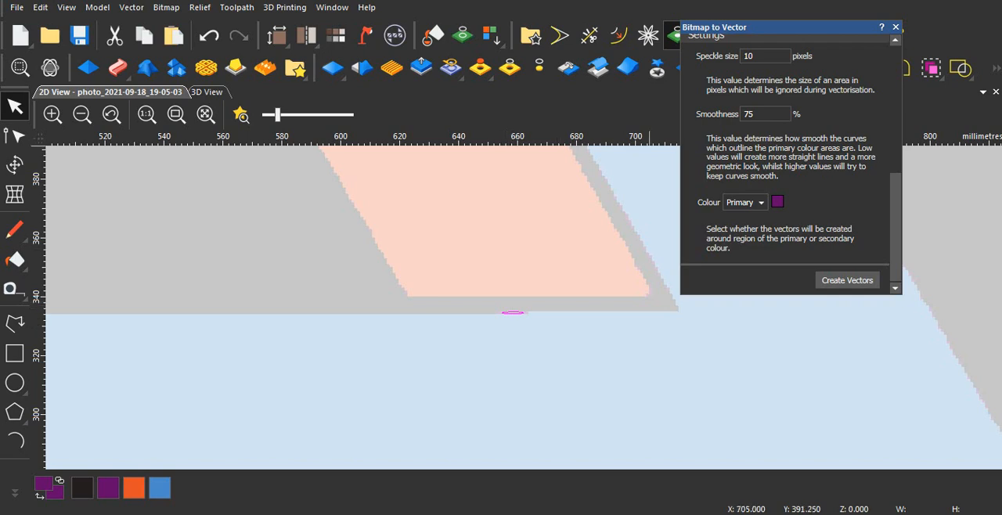
left_click(208, 36)
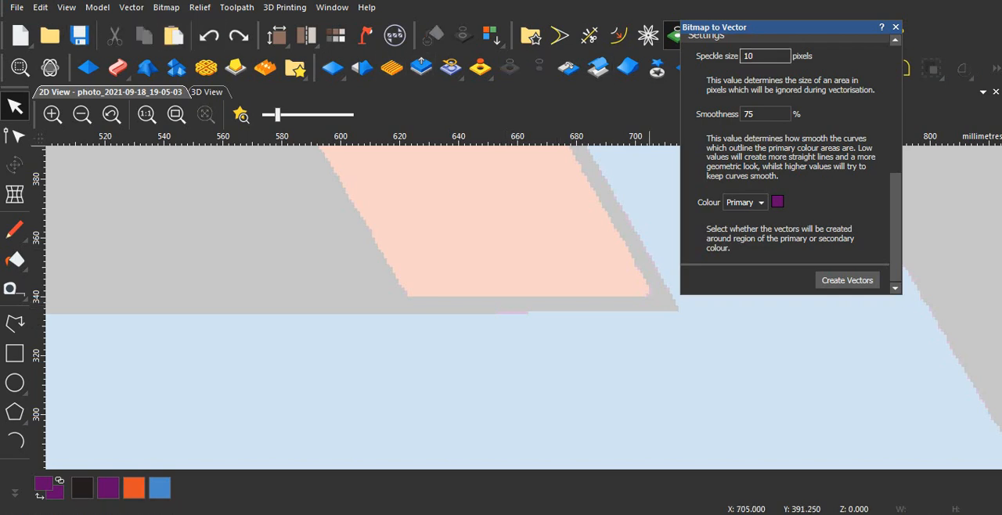
- Set the speckle size to 20 pixels, create boundary vectors around the purple region and deselect them
type("0")
left_click(847, 280)
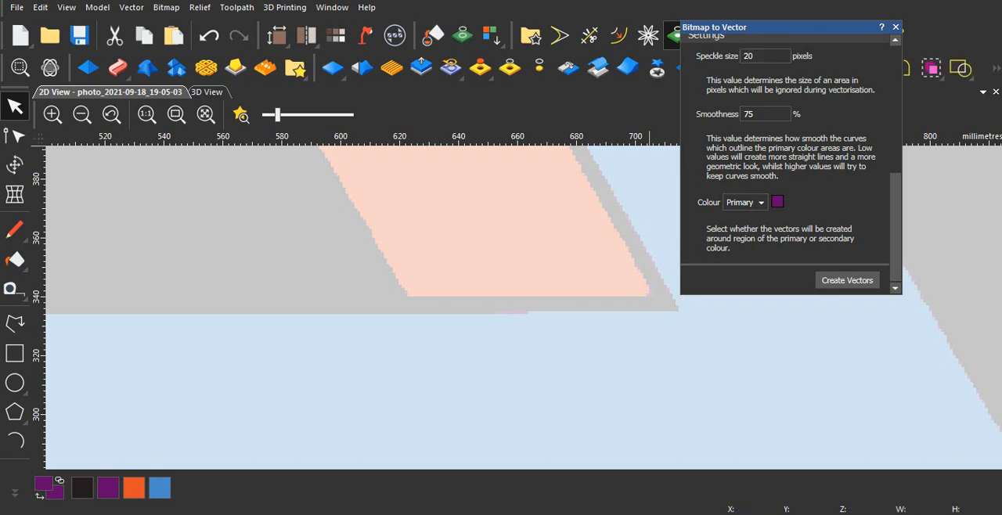
left_click(498, 330)
scroll(498, 331, "down", 3)
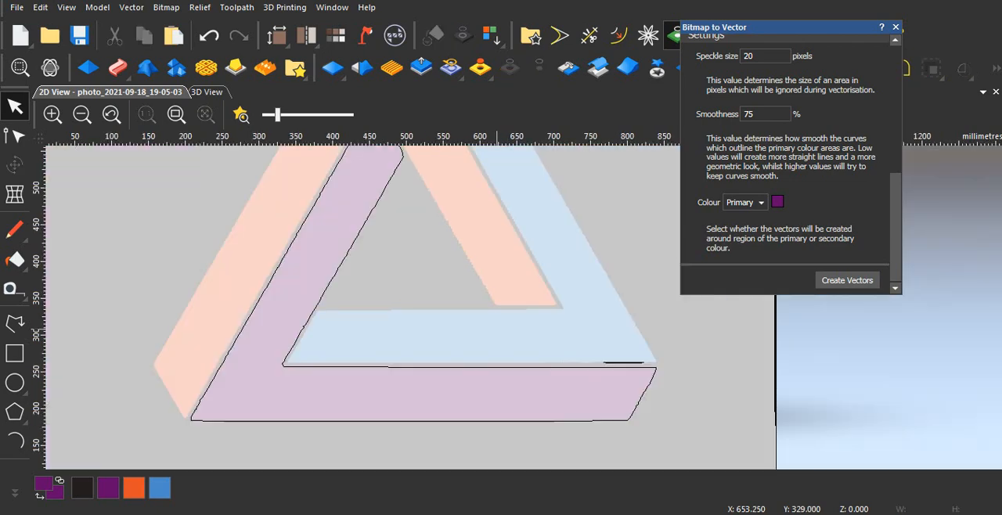
- Delete the thin stray vector along the lower edge of the blue arm near its outer corner
scroll(498, 318, "up", 2)
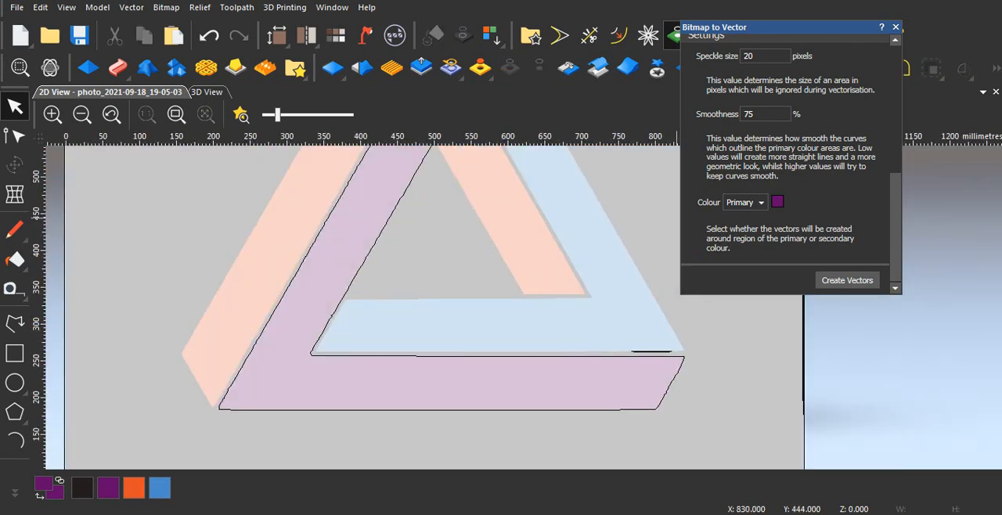
scroll(649, 354, "up", 2)
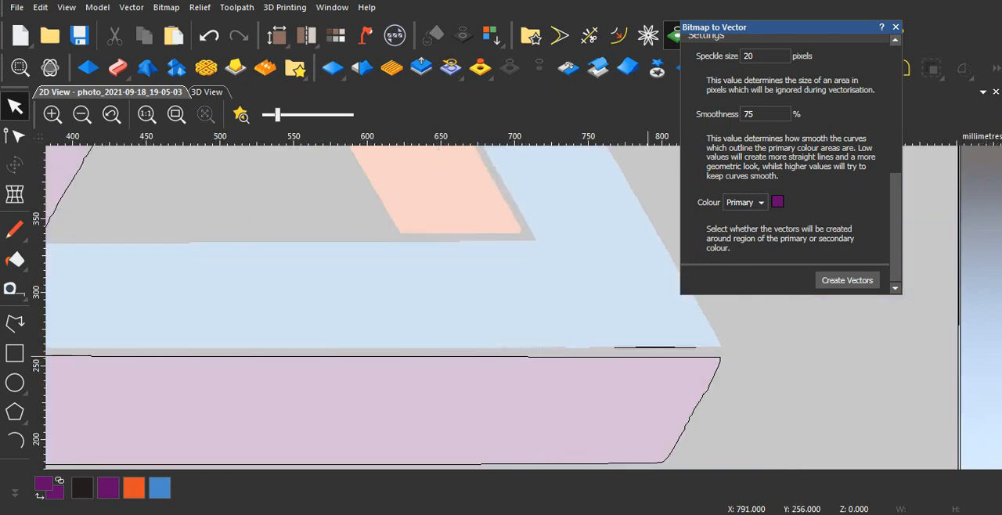
left_click(646, 348)
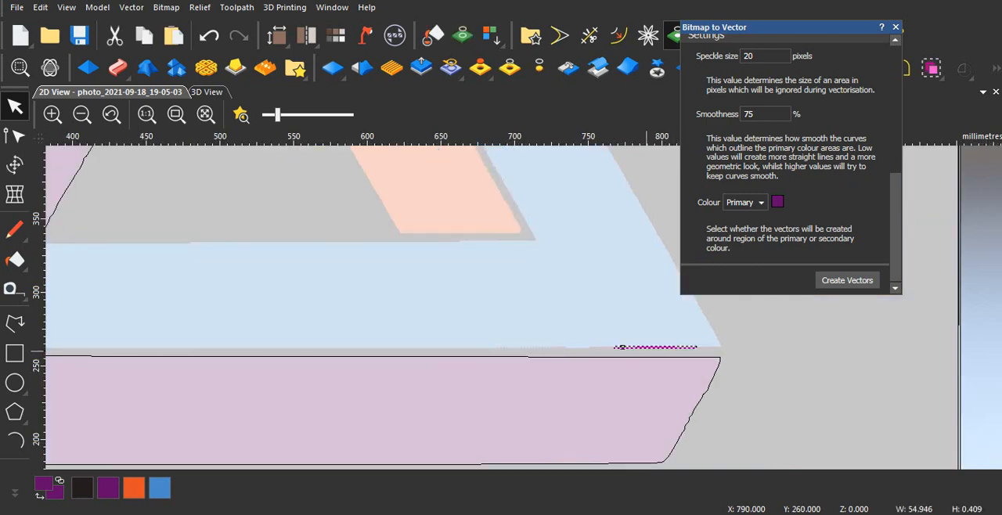
right_click(646, 348)
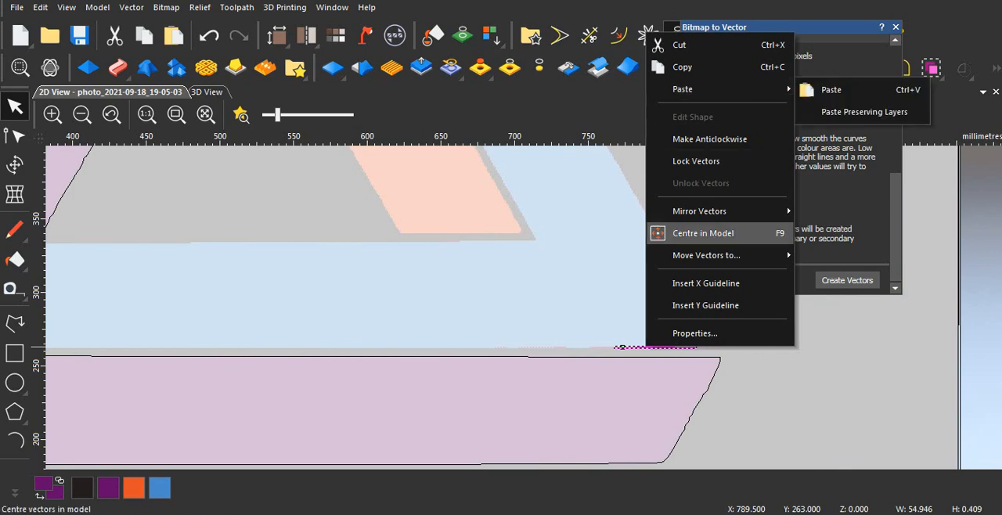
left_click(808, 346)
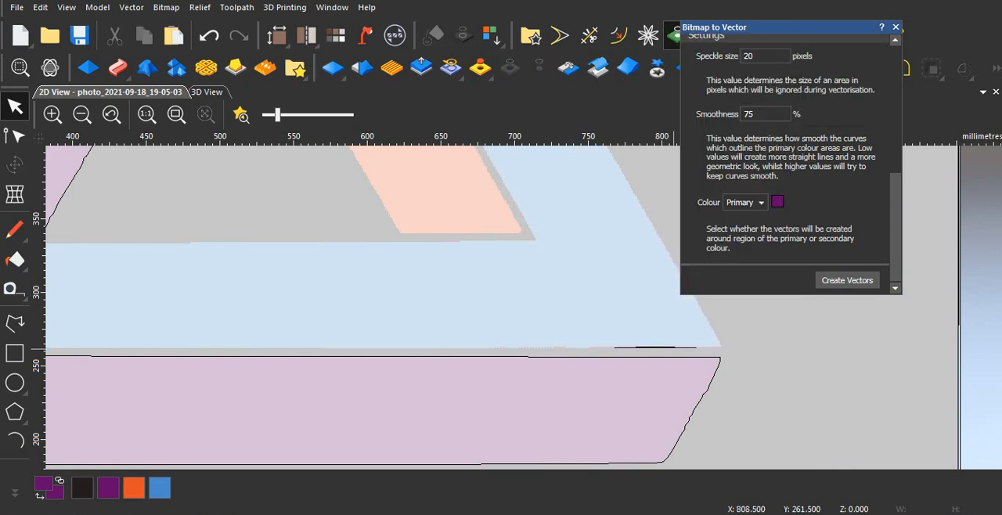
left_click(675, 347)
key("Delete")
scroll(638, 336, "down", 2)
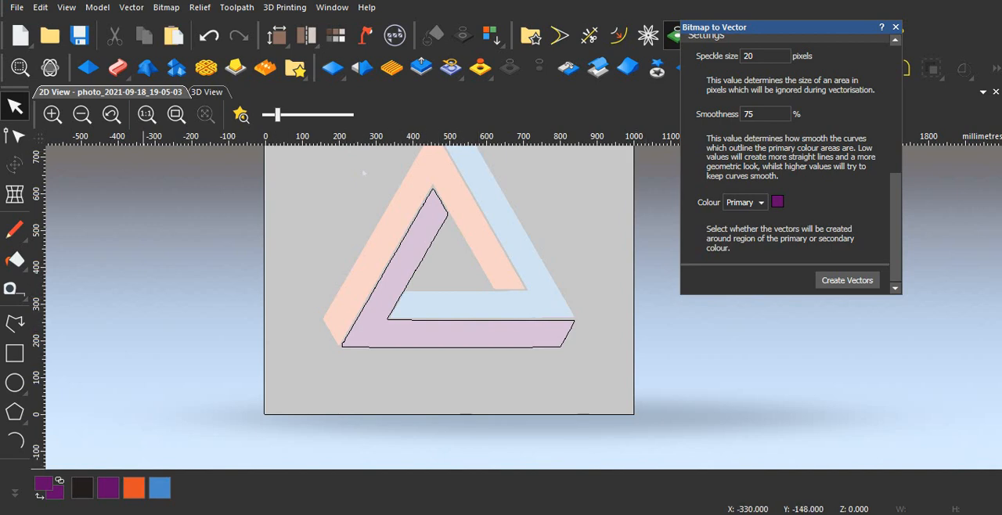
- Create boundary vectors around the orange region and the blue region, using each as the primary colour in turn
left_click(133, 488)
left_click(846, 280)
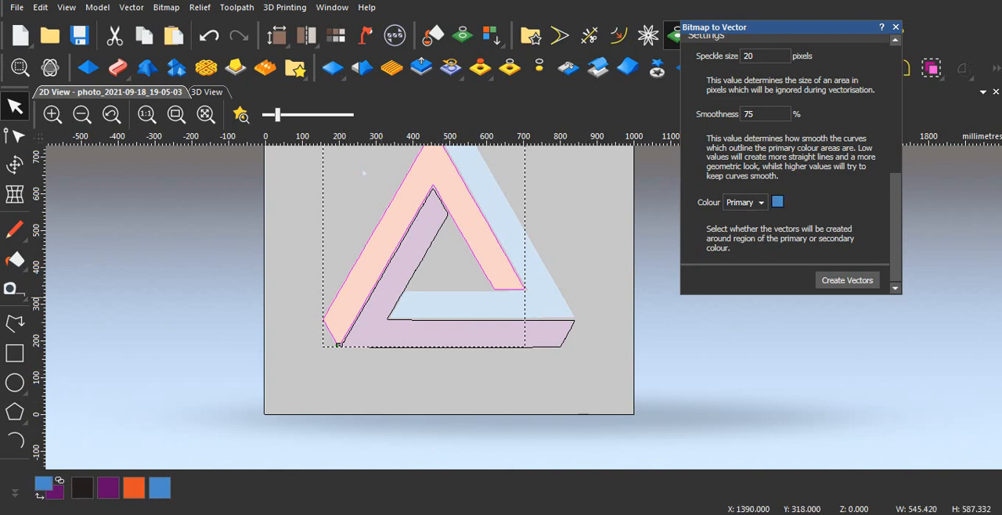
left_click(847, 281)
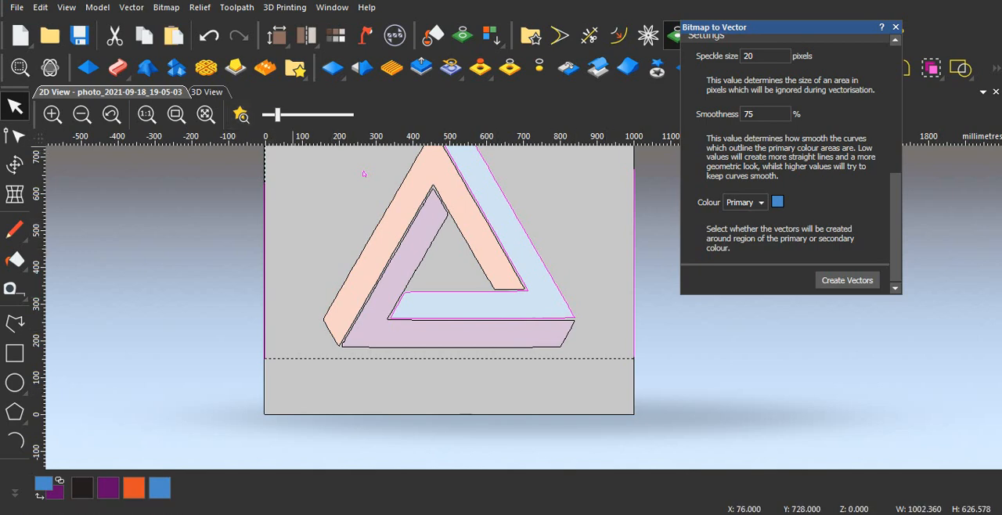
- Lower the bitmap contrast to minimum, close Bitmap to Vector and review the deselected triangle vectors
left_click_drag(277, 115, 262, 115)
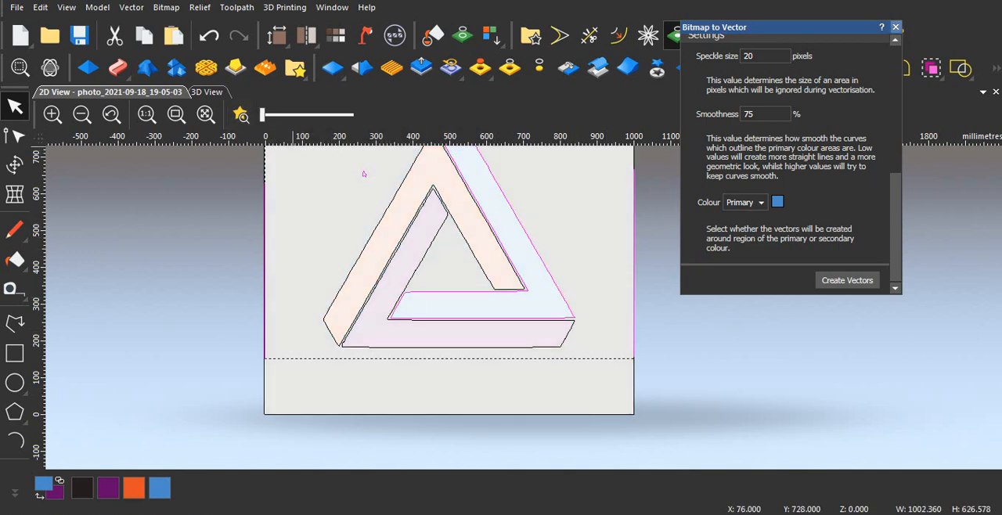
key("Escape")
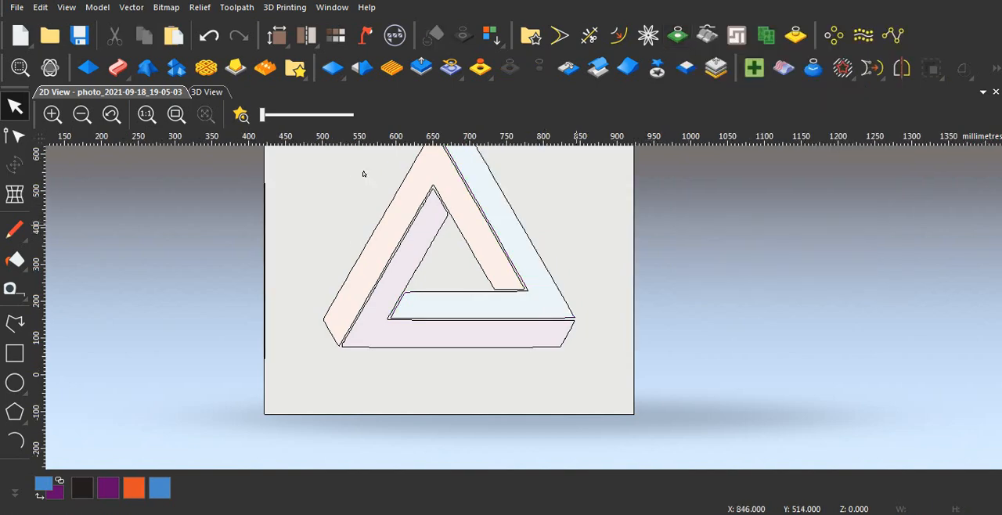
scroll(363, 174, "up", 5)
scroll(423, 277, "down", 7)
scroll(423, 277, "up", 2)
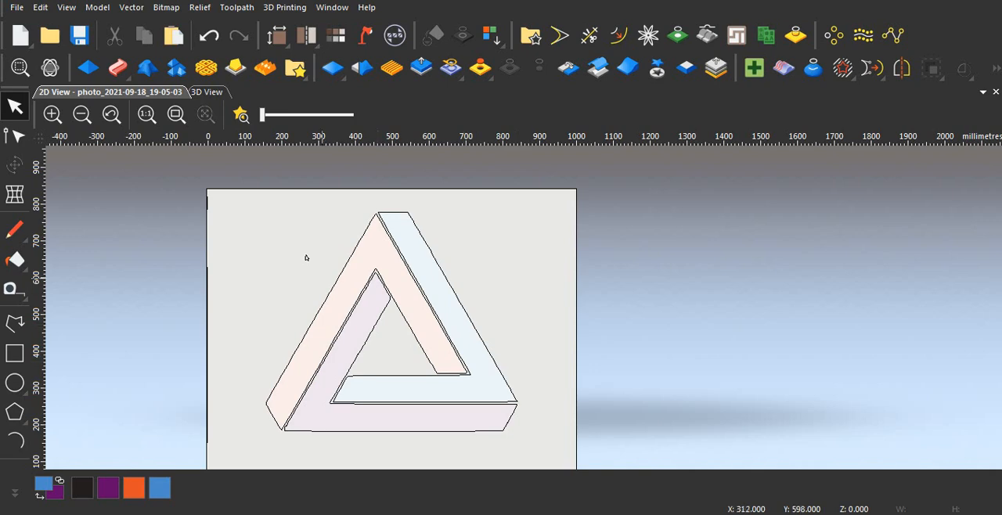
- Delete the small stray vector in the blank area outside the triangle's orange arm
scroll(305, 257, "up", 2)
left_click(290, 237)
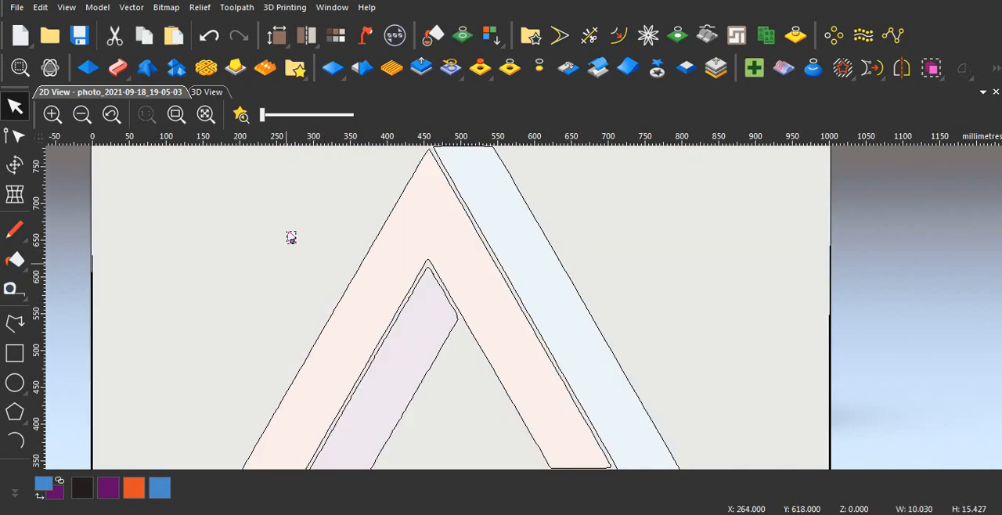
key("Escape")
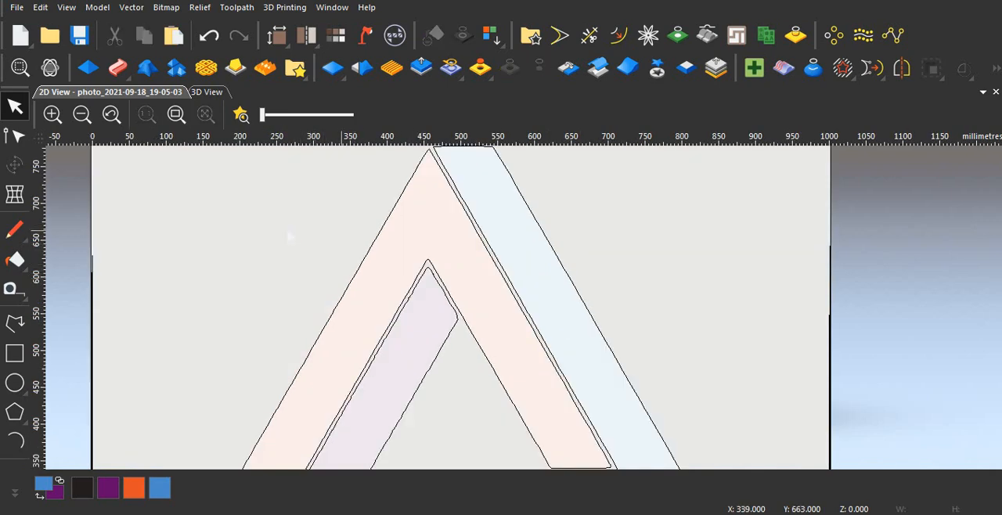
- Examine the finished triangle outlines, including the edges at the inner corner between the purple and blue arms
scroll(523, 306, "down", 2)
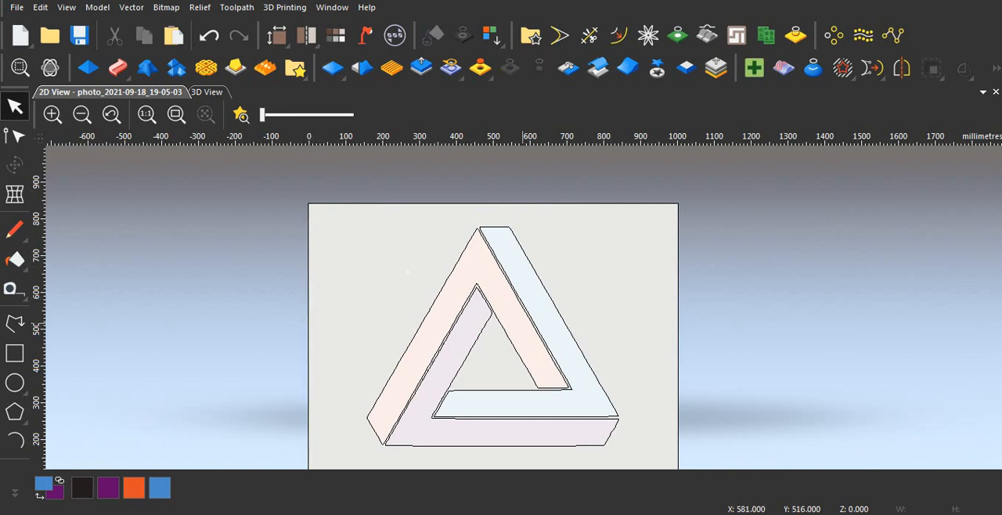
middle_click_drag(512, 406, 518, 356)
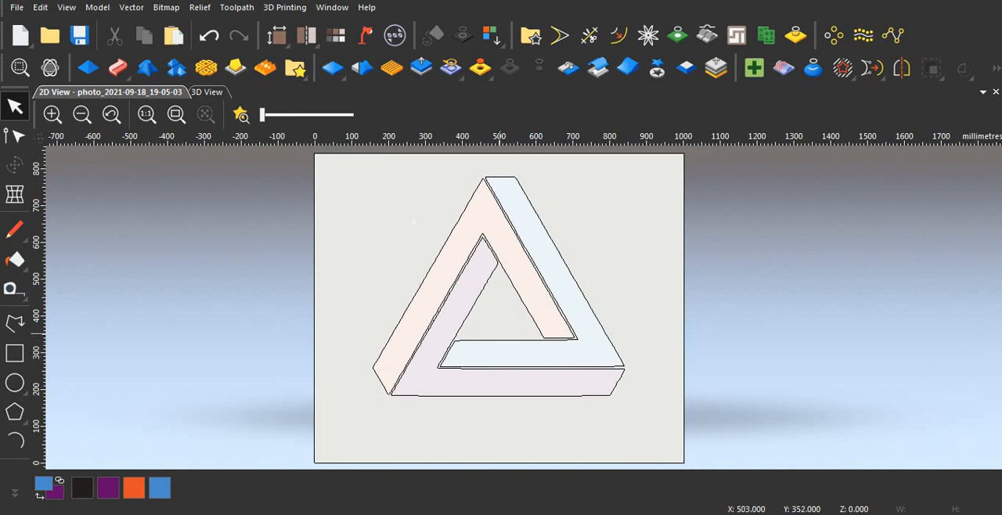
scroll(500, 333, "up", 8)
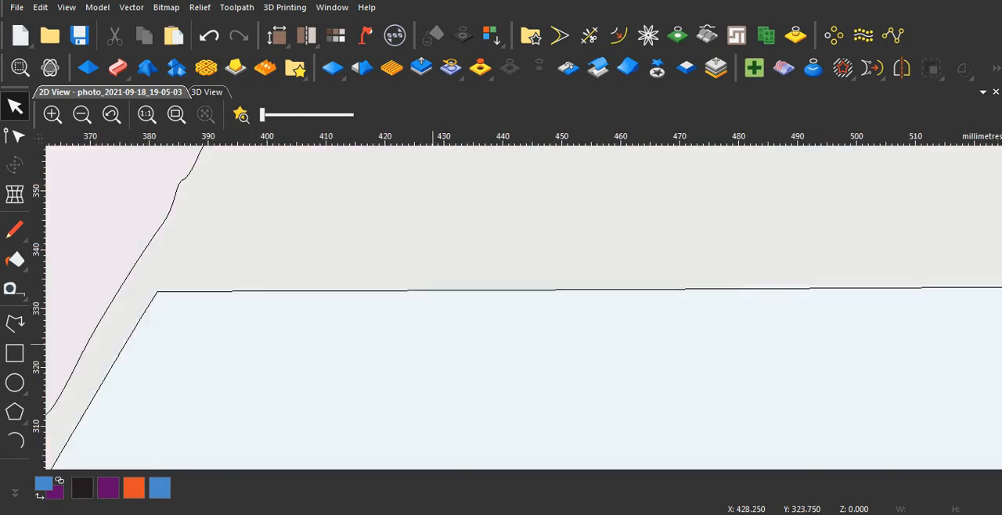
scroll(433, 344, "down", 8)
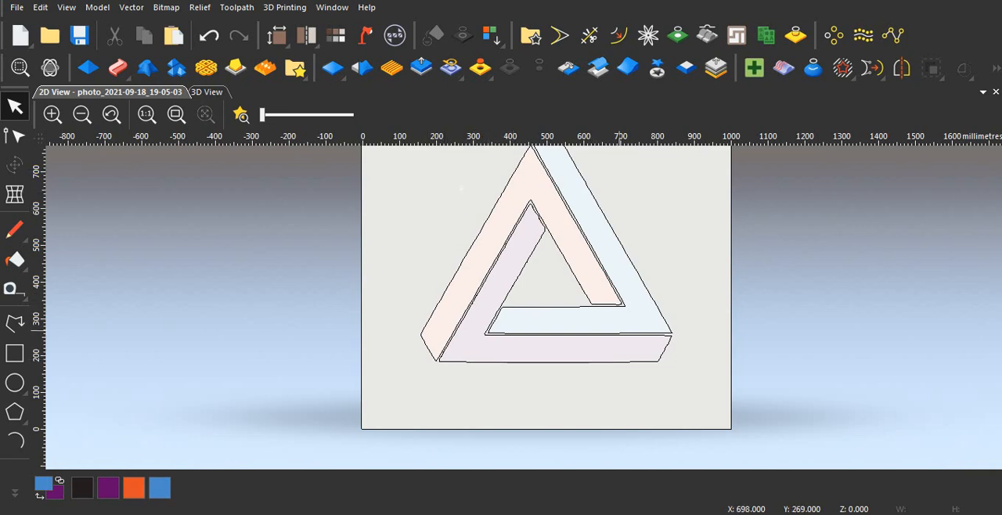
scroll(526, 308, "down", 2)
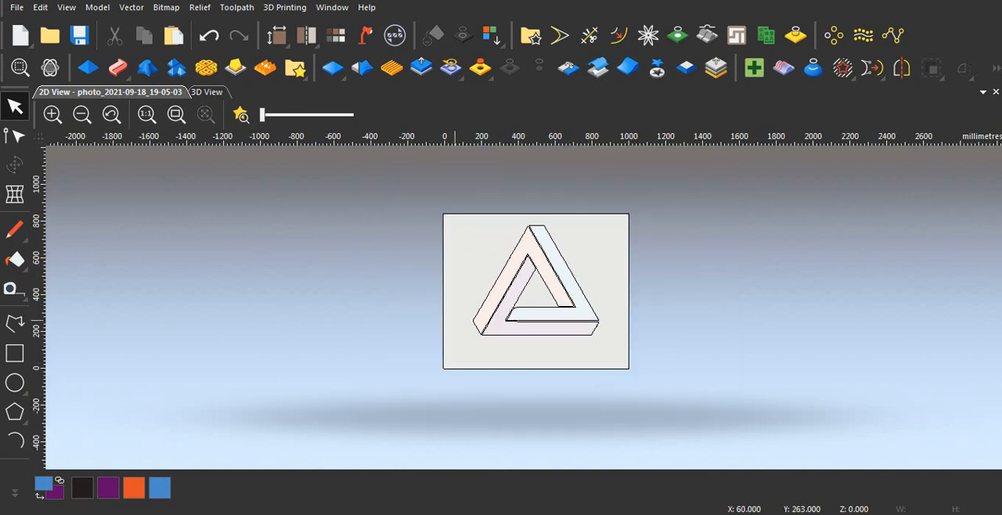